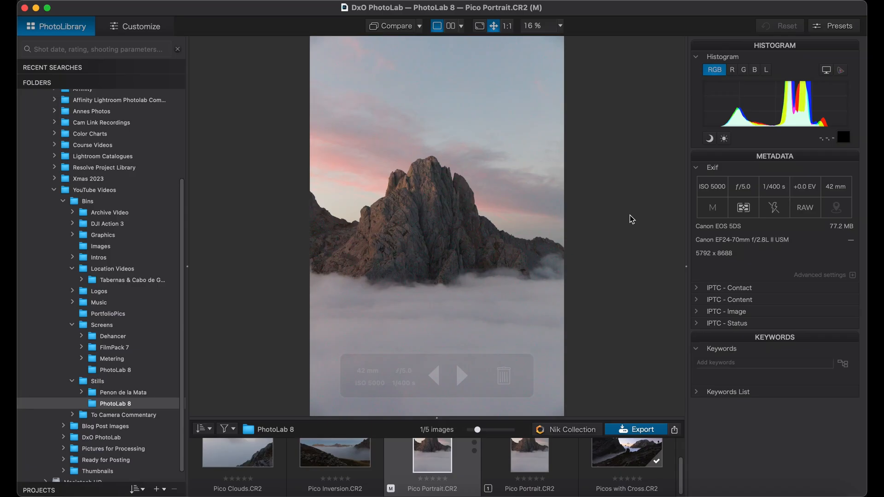
Crop Pico Portrait.CR2 to a 5x4 aspect ratio, shifting the crop area slightly down over the mountain and clouds.
left_click(144, 29)
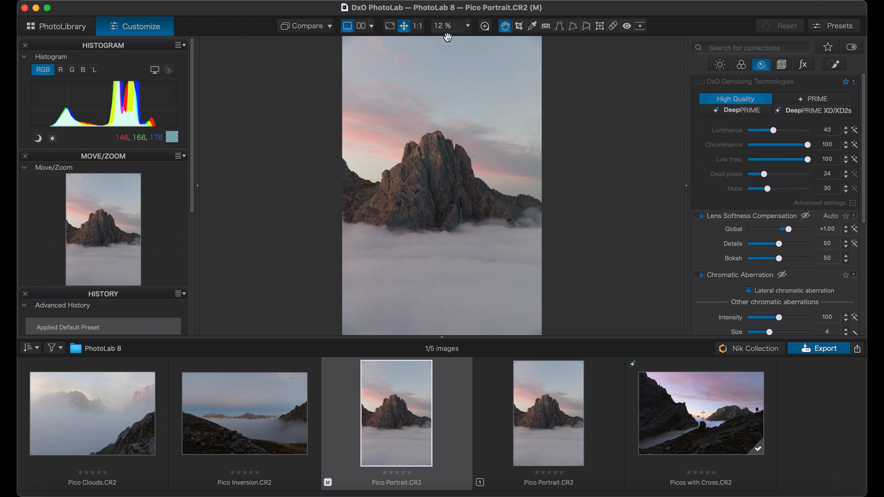
left_click(519, 25)
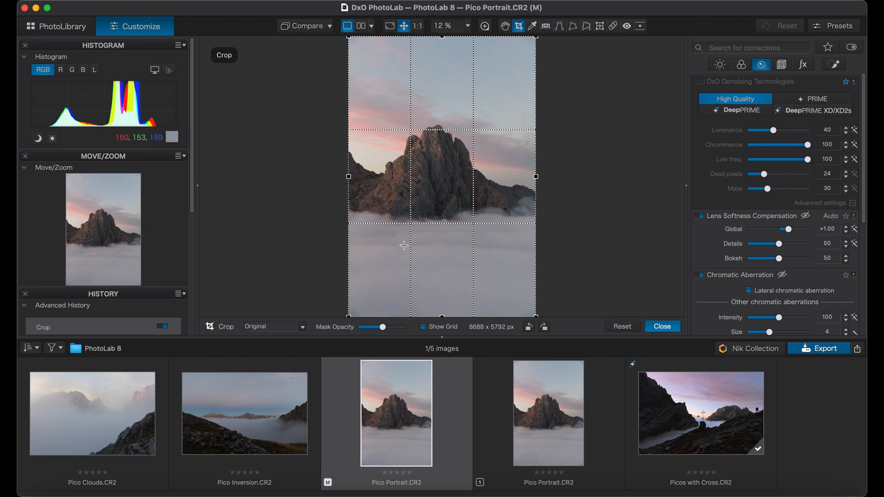
left_click(303, 327)
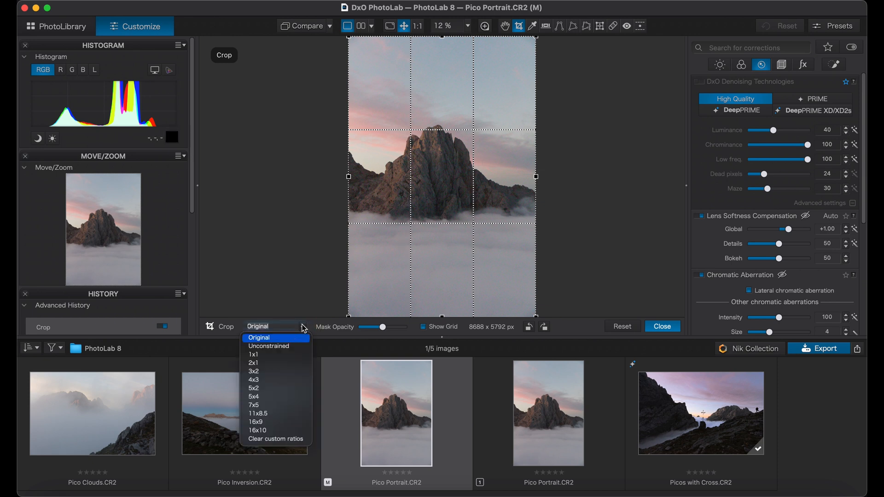
left_click(261, 398)
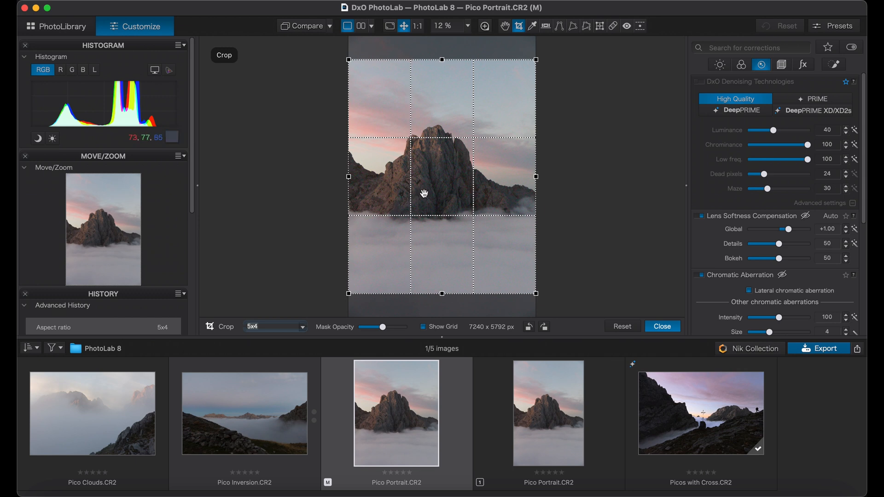
left_click_drag(424, 194, 426, 198)
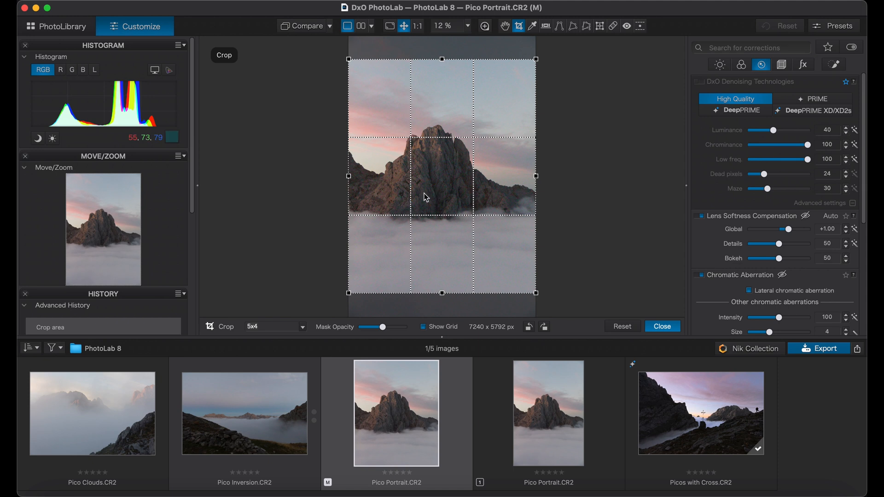
mouse_move(427, 198)
left_mouse_down()
mouse_move(422, 150)
mouse_move(417, 233)
mouse_move(417, 199)
left_mouse_up()
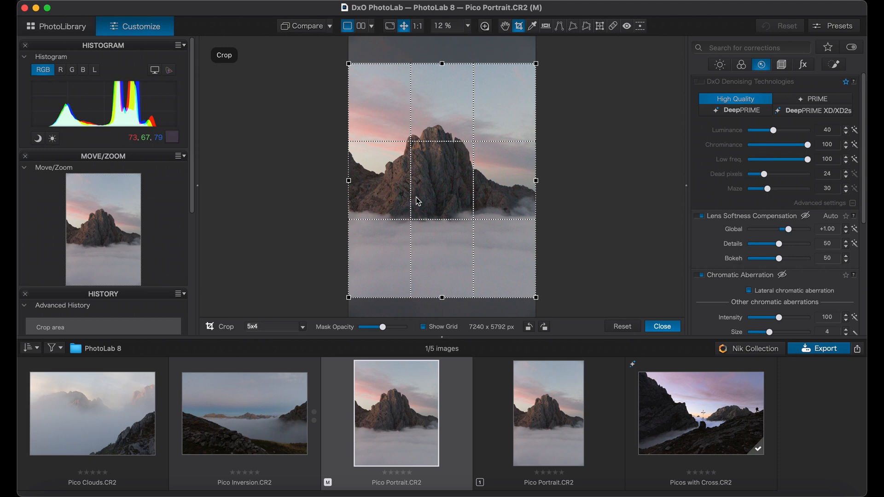
key("Return")
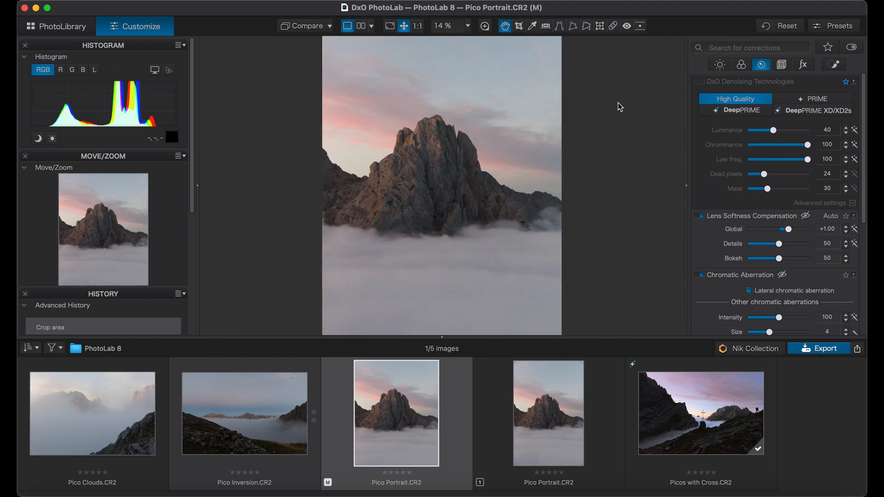
Try PRIME and DeepPRIME denoising while examining the rock face with the loupe.
key("l")
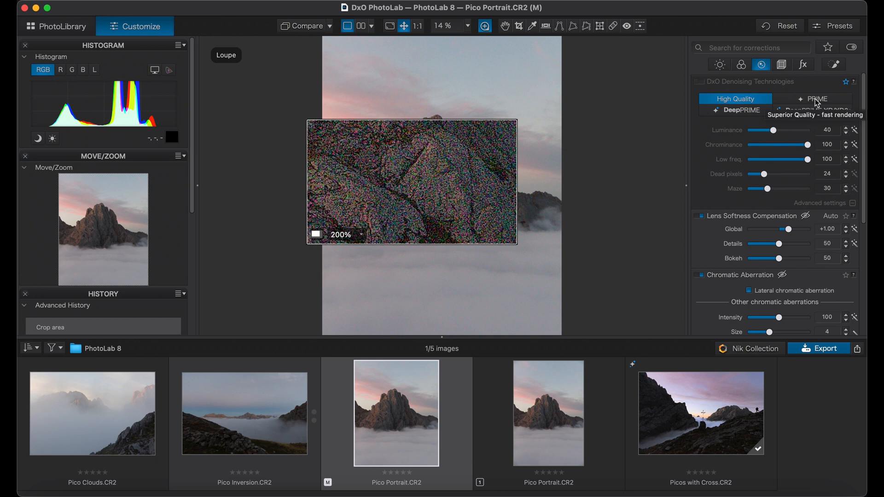
left_click(819, 102)
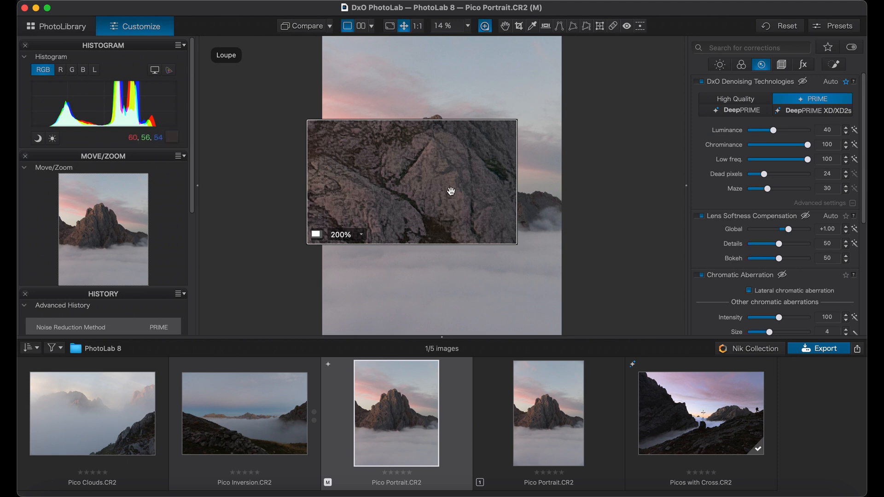
mouse_move(451, 191)
left_mouse_down()
mouse_move(456, 186)
mouse_move(450, 191)
left_mouse_up()
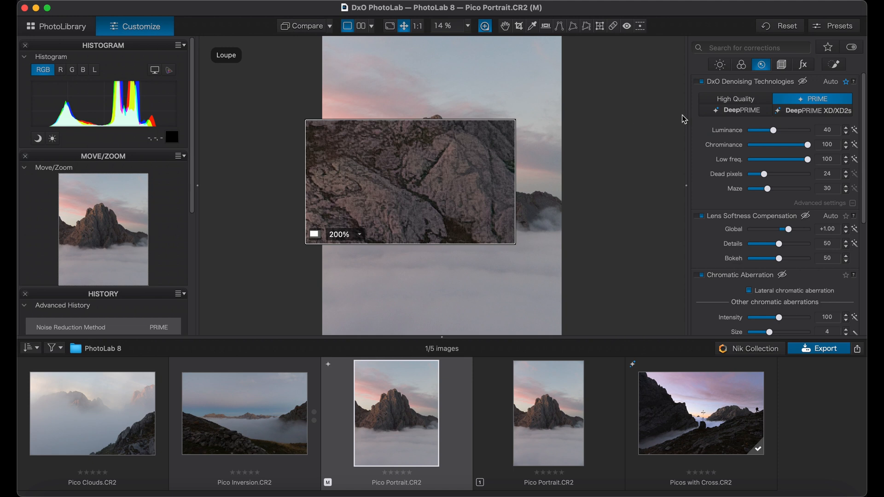
left_click(747, 114)
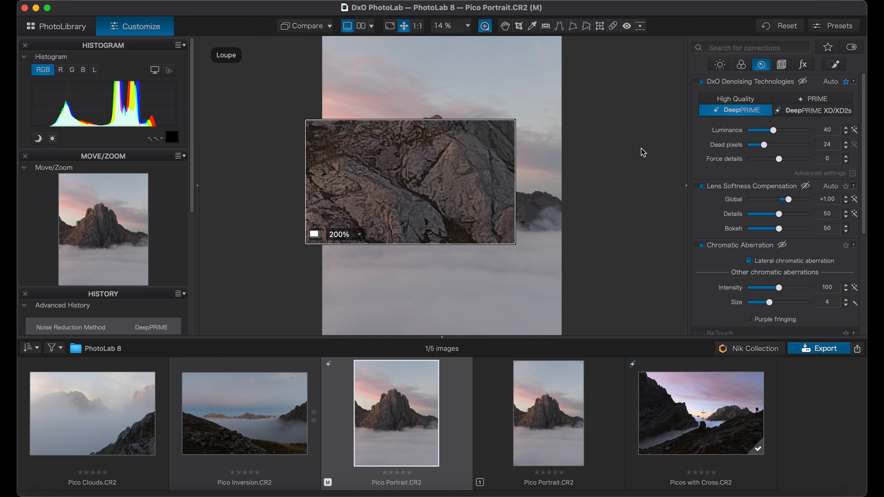
Apply DeepPRIME XD/XD2s denoising and inspect the rock face in the loupe at 200%.
left_click(822, 115)
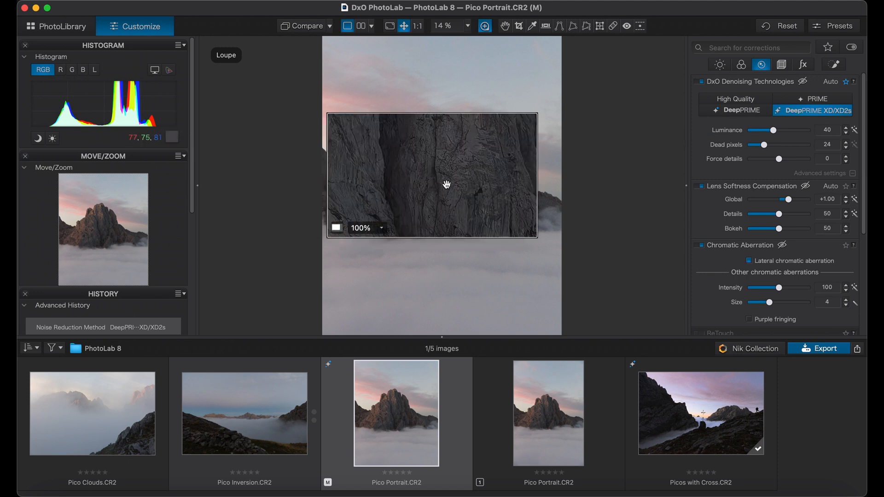
mouse_move(449, 184)
left_mouse_down()
mouse_move(438, 200)
mouse_move(451, 196)
left_mouse_up()
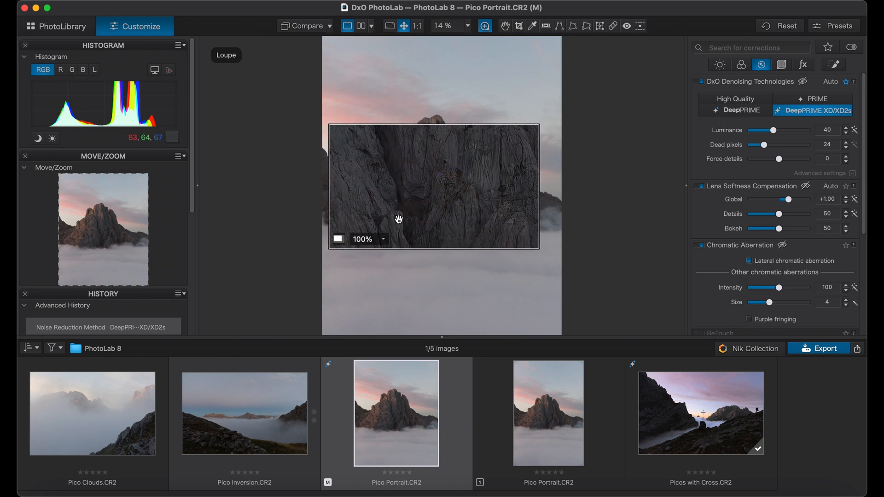
left_click(384, 239)
left_click(364, 252)
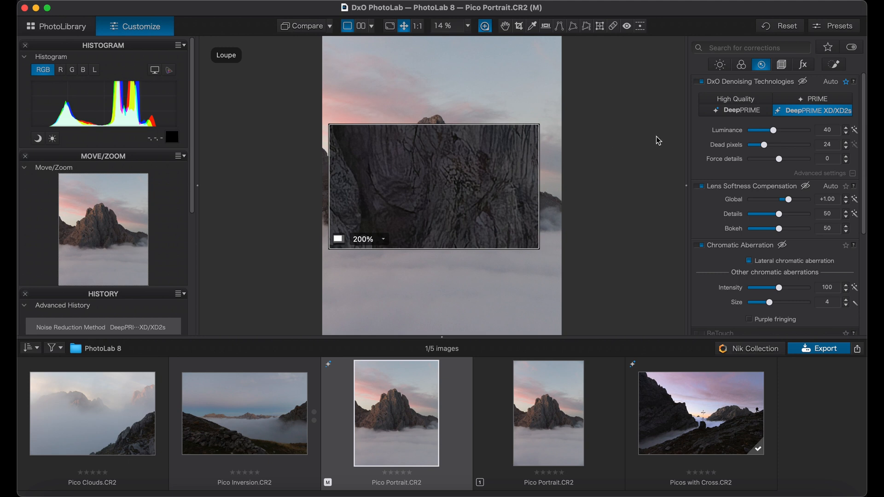
Set the denoising Force details to 44 and check the rock and sky edge in the loupe at 100%.
left_click(779, 160)
left_click_drag(780, 163, 788, 162)
left_click(793, 161)
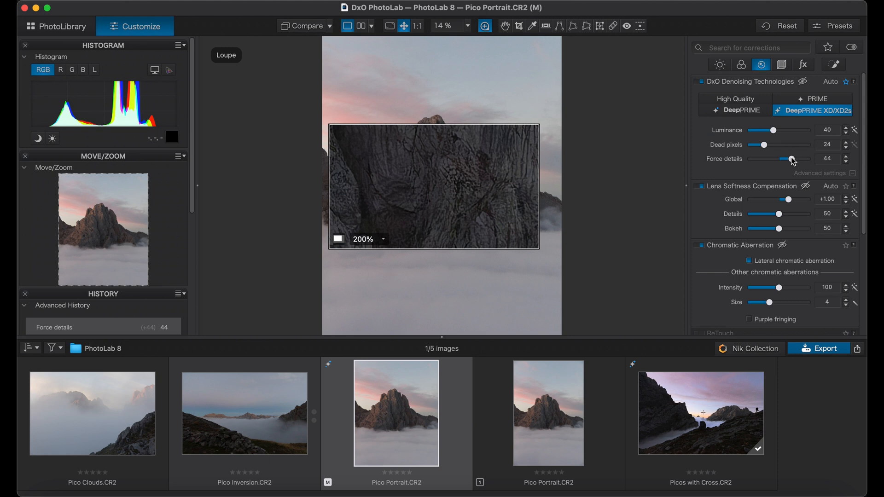
left_click(447, 183)
left_click(382, 239)
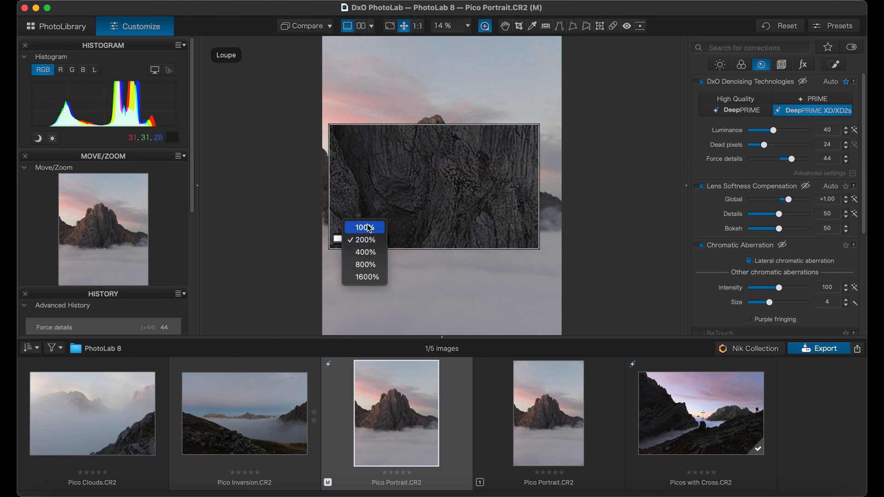
left_click(368, 227)
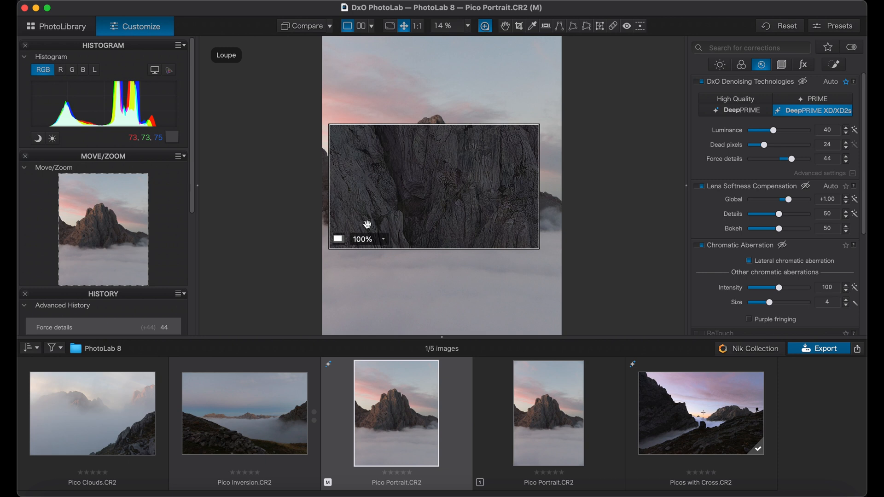
mouse_move(404, 183)
left_mouse_down()
mouse_move(325, 158)
mouse_move(404, 180)
left_mouse_up()
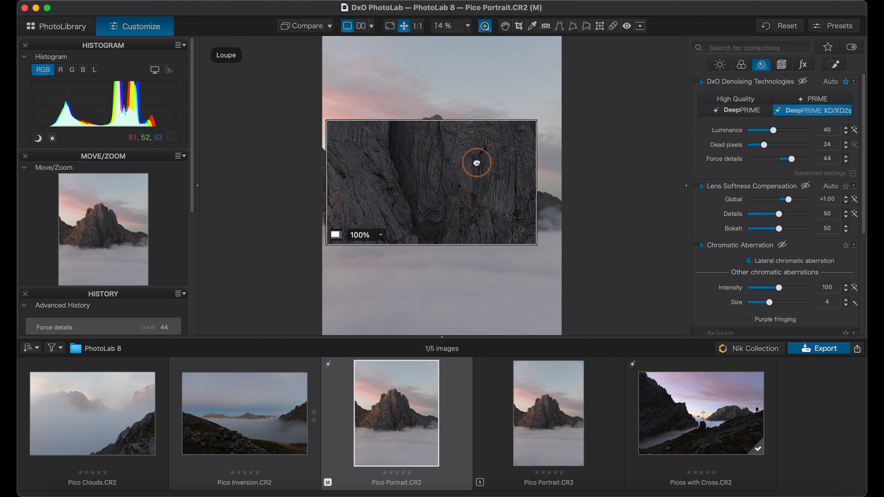
left_click_drag(474, 162, 468, 109)
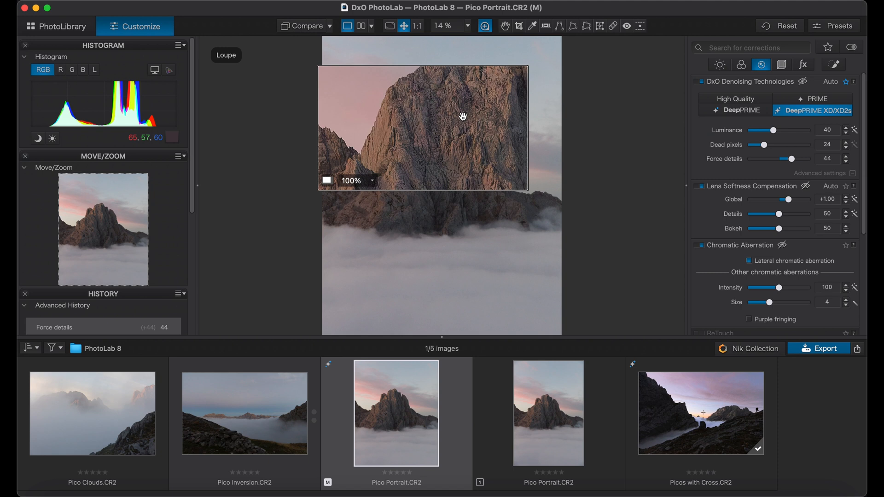
Compare the magnified rock with Lens Softness Compensation off and on, leaving the correction enabled.
left_click(701, 186)
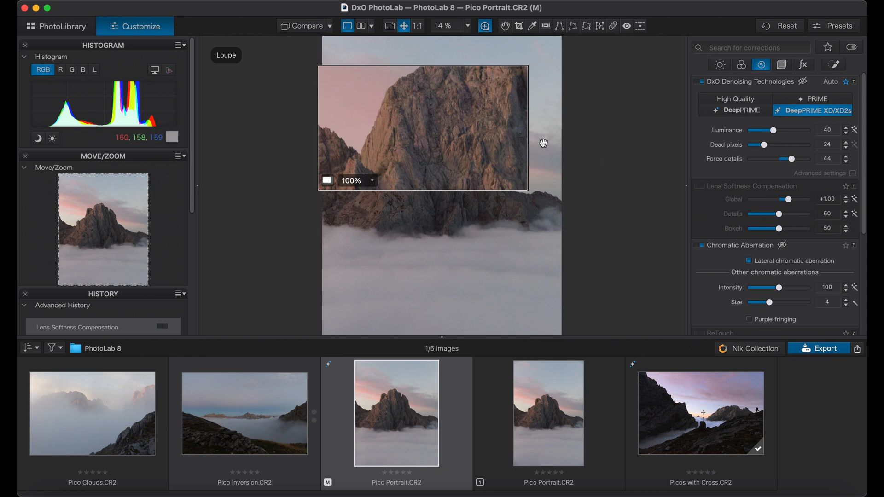
left_click(701, 188)
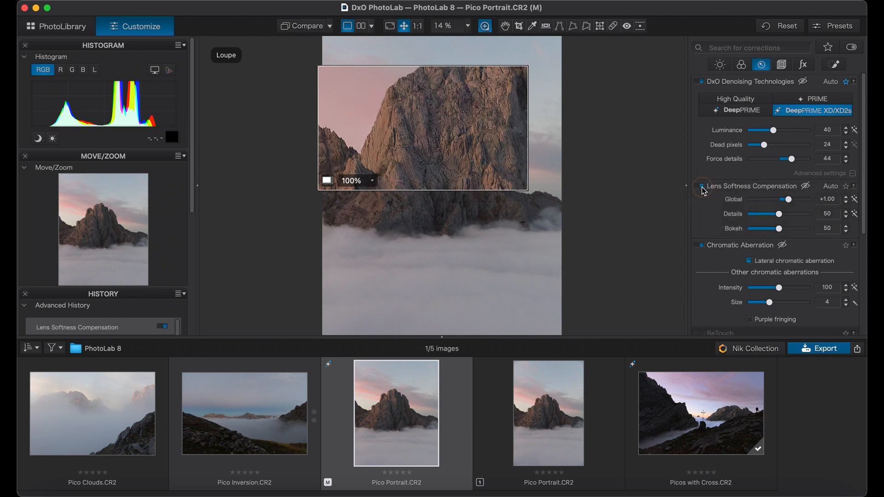
left_click(702, 187)
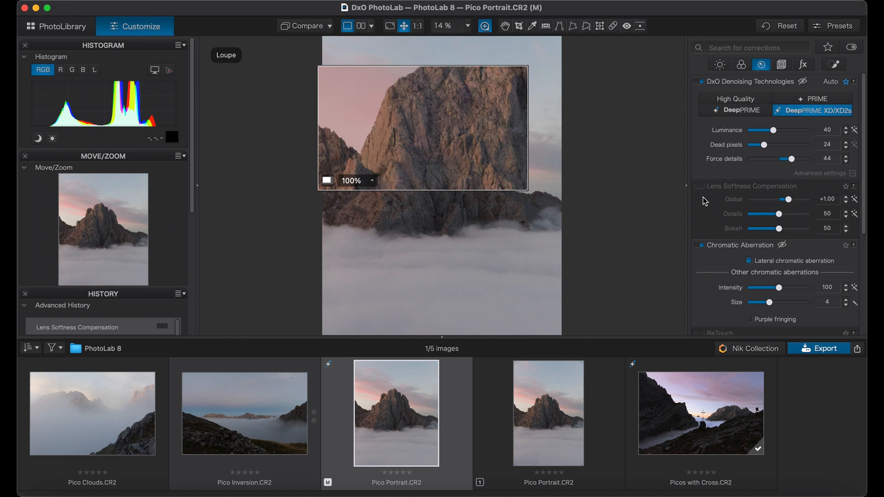
left_click(701, 188)
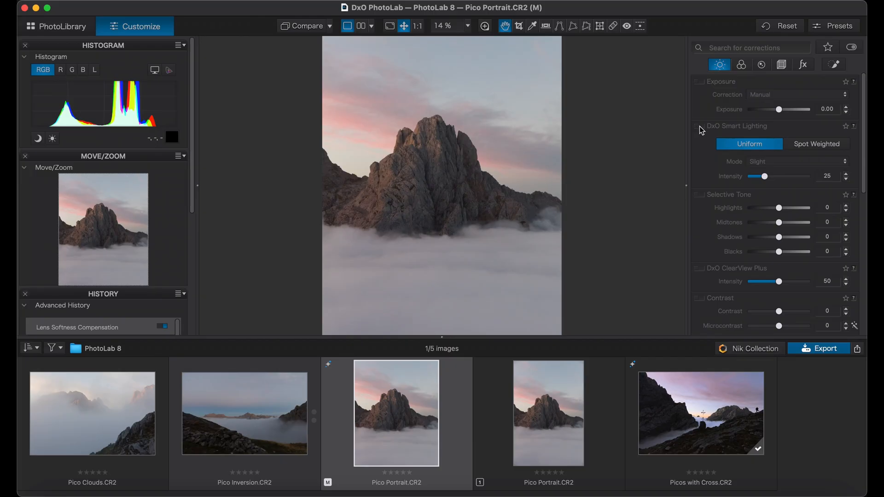
Enable DxO Smart Lighting with Uniform weighting and Slight mode, comparing the photo with and without it.
left_click(700, 127)
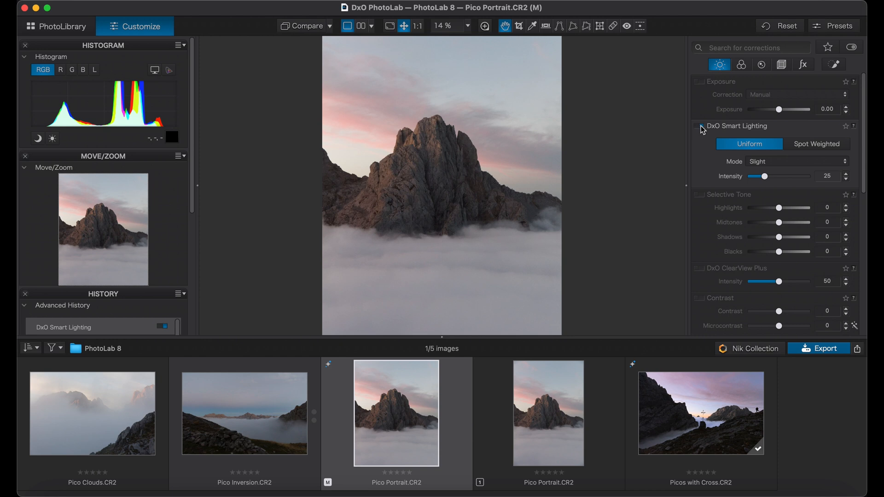
left_click(700, 126)
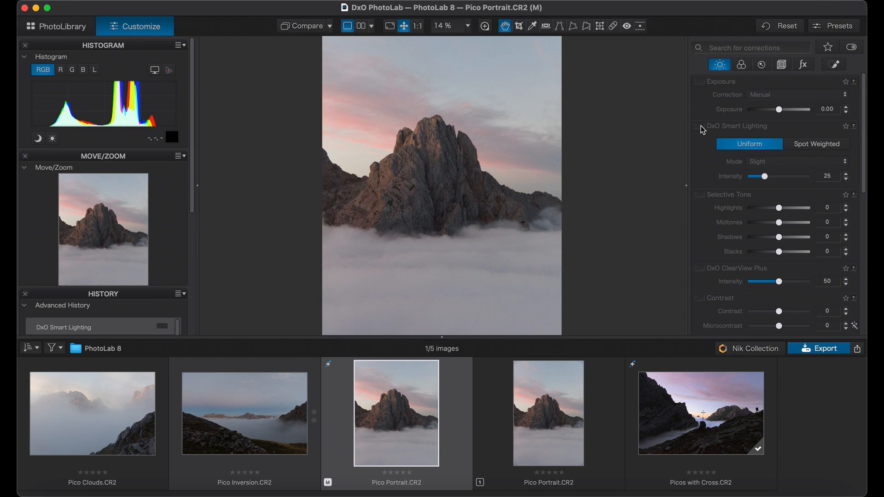
left_click(700, 127)
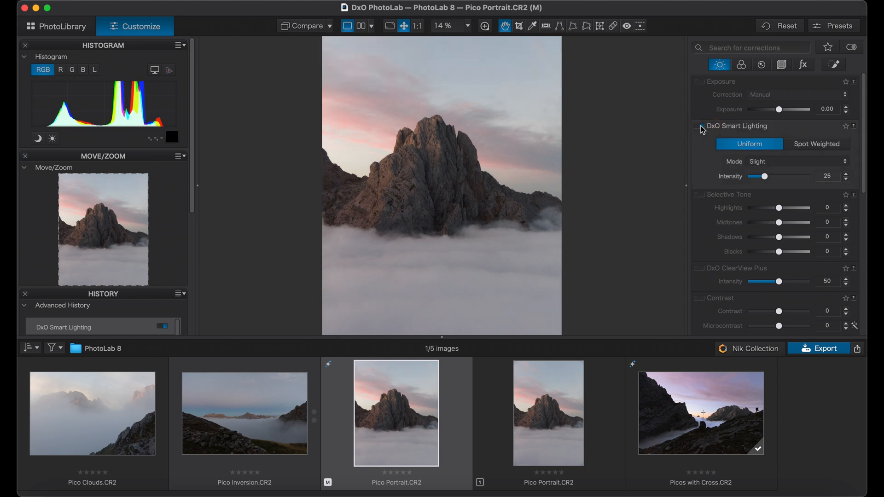
Compare the Medium and Strong modes of DxO Smart Lighting and return the mode to Slight.
left_click(848, 167)
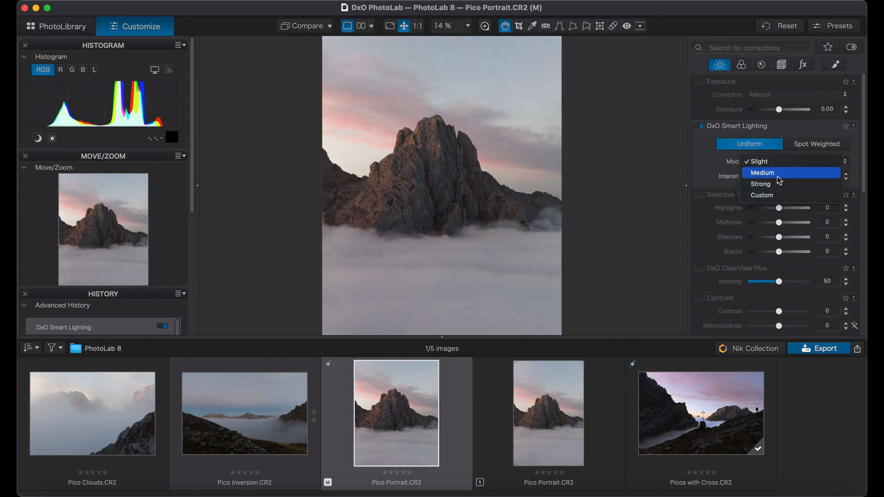
left_click(775, 174)
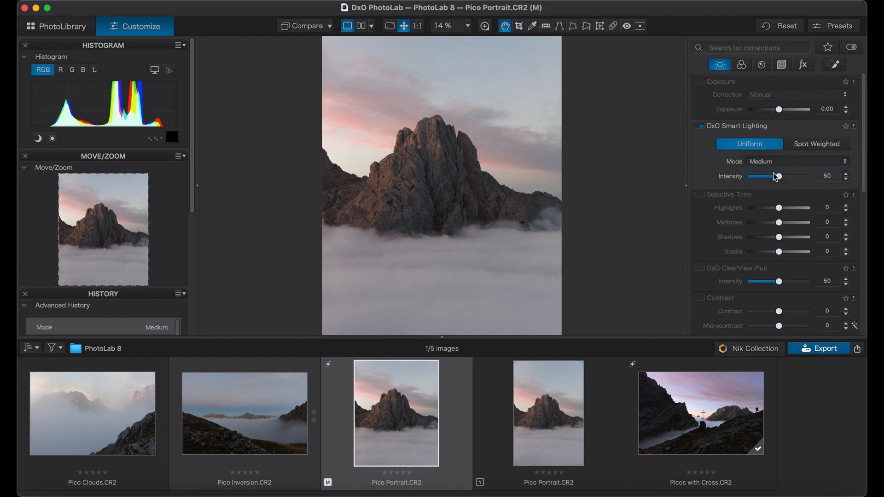
left_click(847, 165)
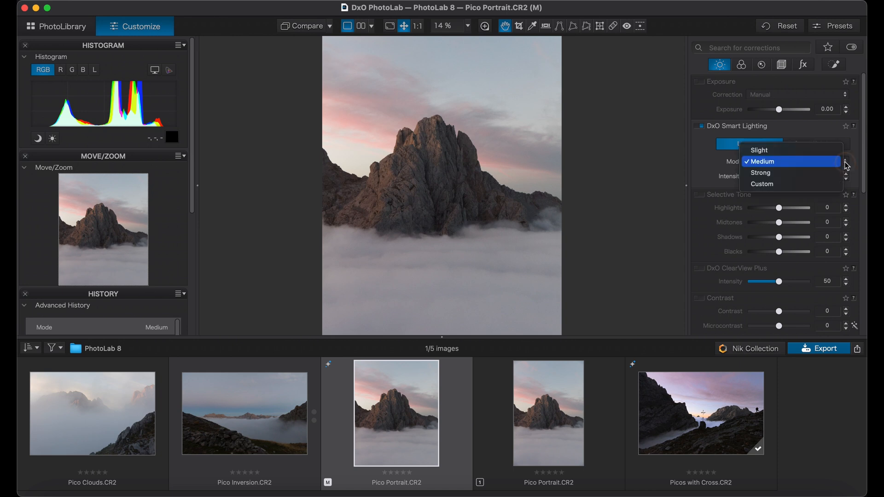
left_click(774, 174)
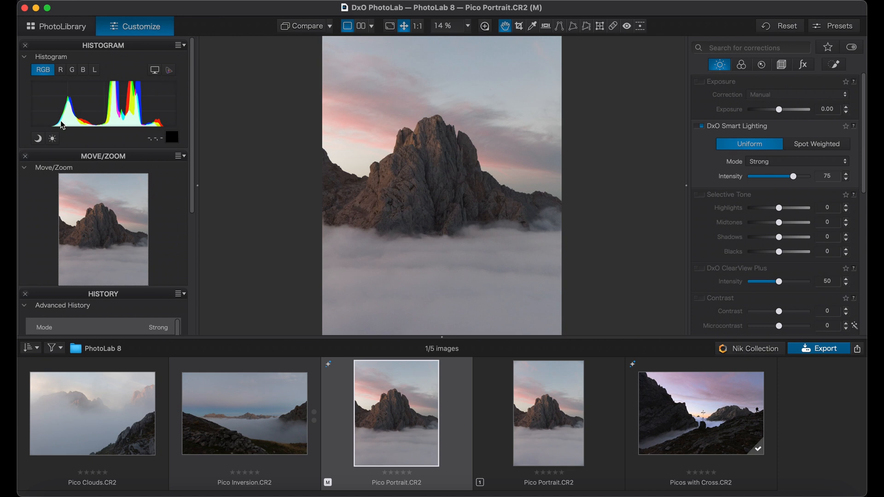
left_click(801, 161)
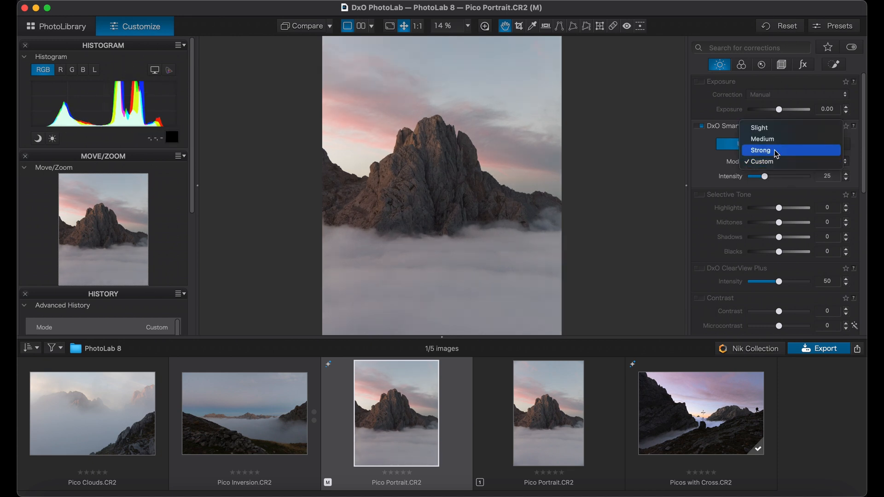
left_click(775, 150)
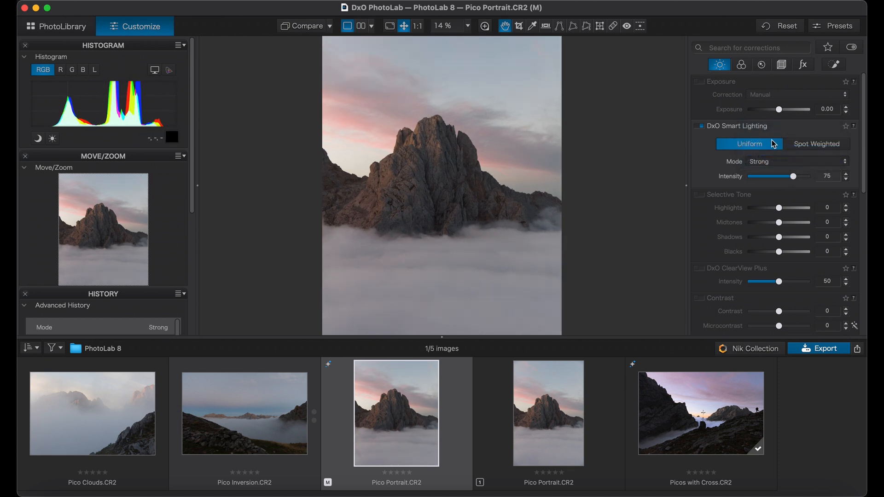
left_click(848, 166)
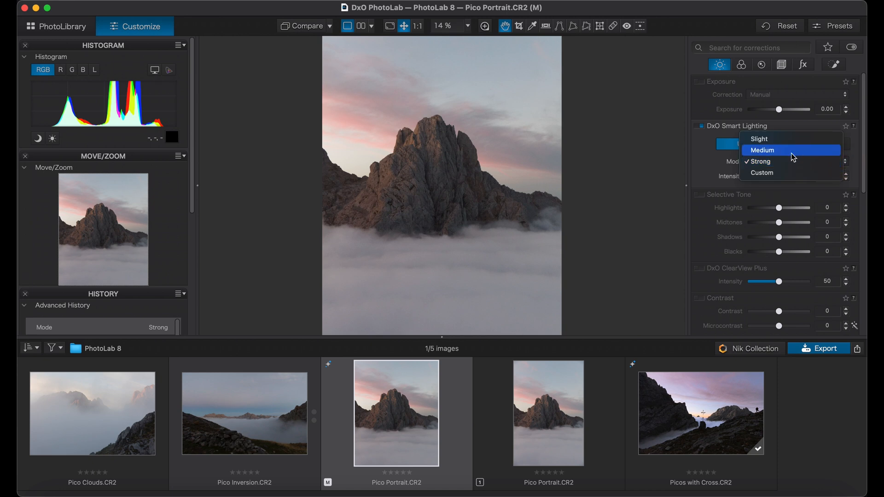
left_click(766, 140)
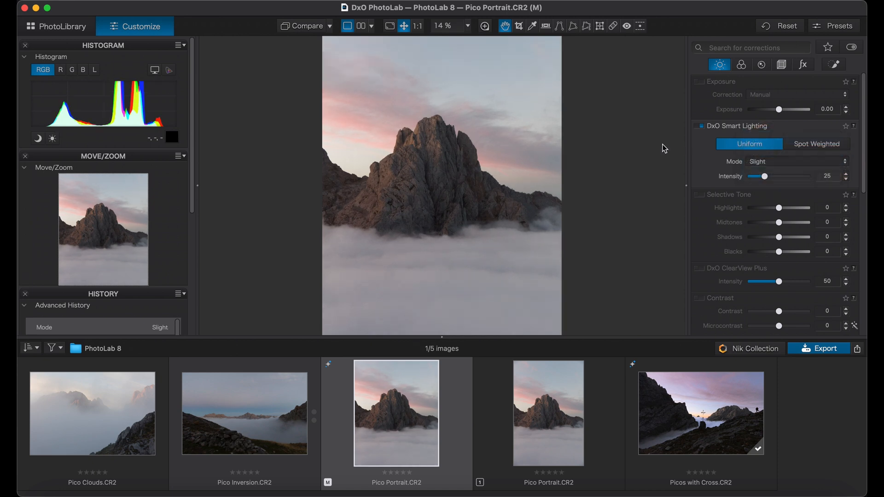
Set the DxO Smart Lighting intensity to 38 and inspect the rock and mist in the loupe at 100%.
left_click(766, 180)
left_click(486, 27)
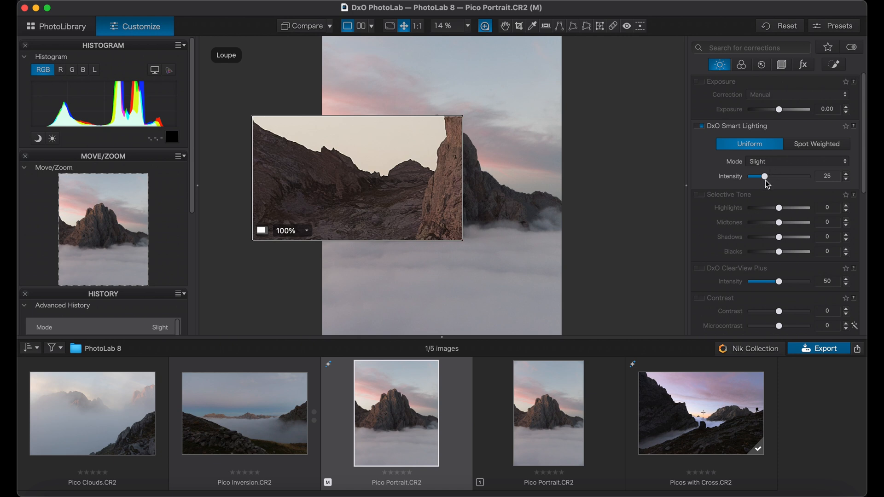
left_click_drag(765, 181, 774, 181)
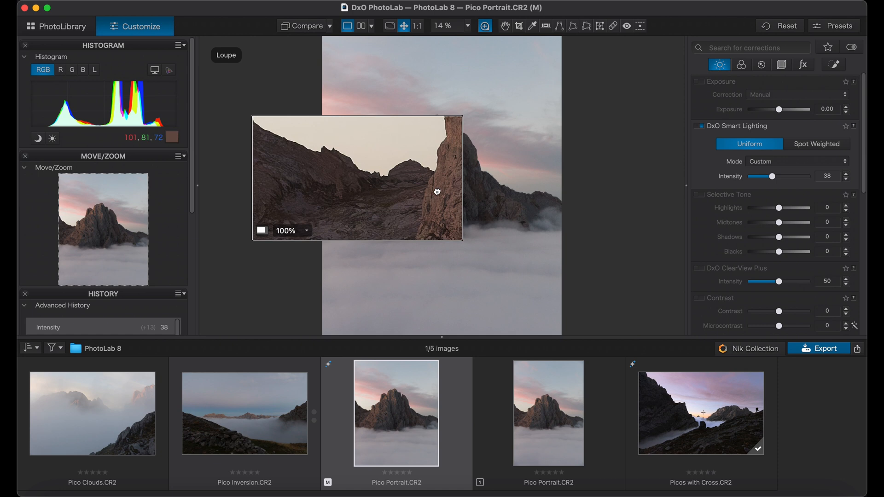
mouse_move(437, 191)
left_mouse_down()
mouse_move(448, 194)
mouse_move(449, 180)
mouse_move(443, 194)
left_mouse_up()
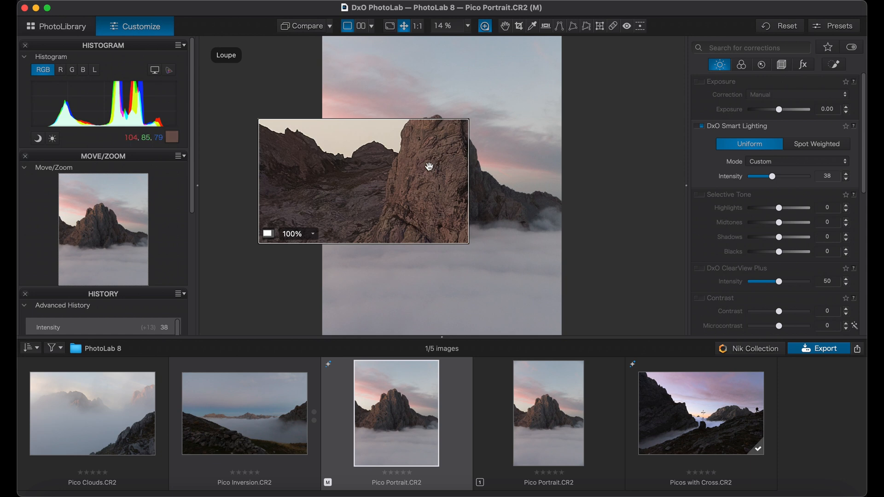
left_click_drag(429, 168, 395, 262)
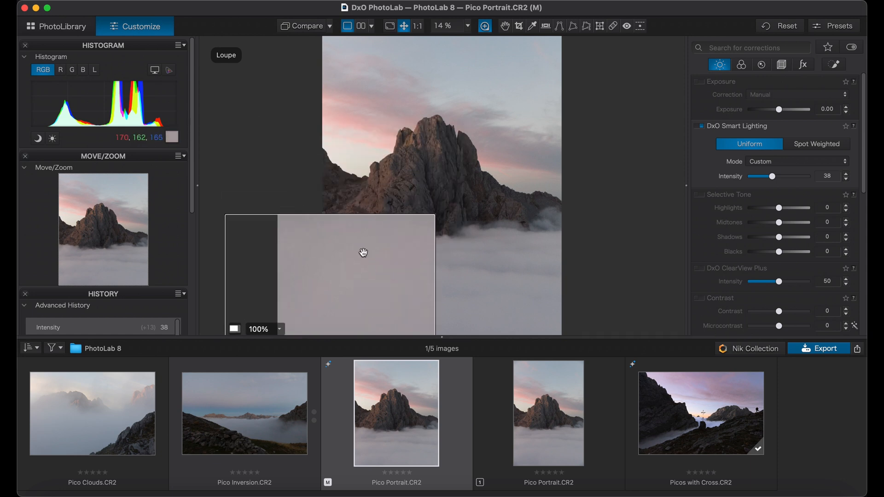
left_click_drag(362, 253, 441, 214)
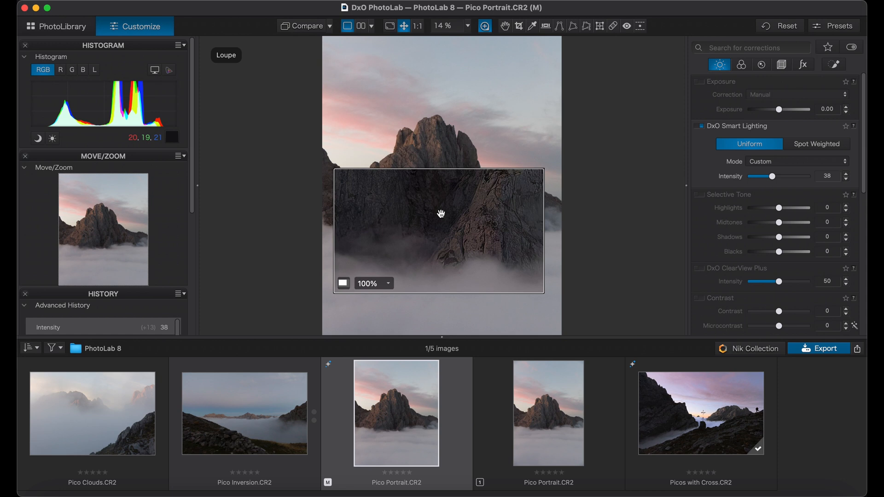
left_click(617, 143)
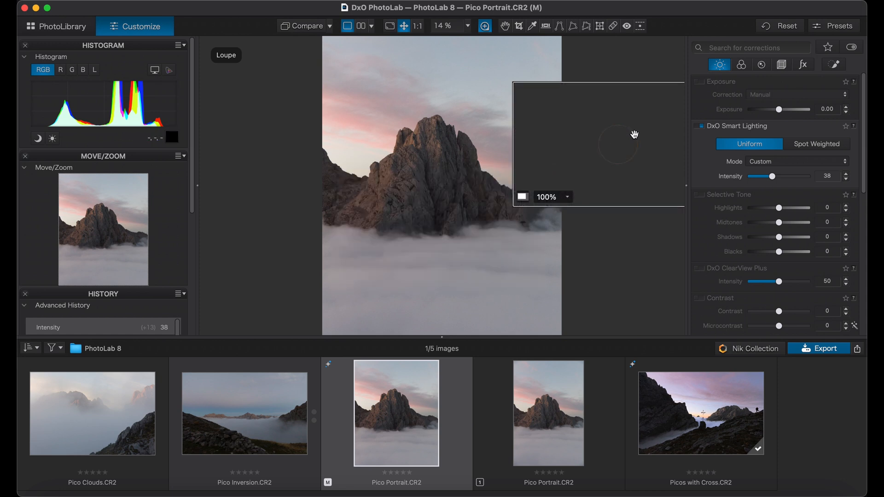
key("Escape")
Enable Selective Tone and set Highlights to 27.
left_click(699, 195)
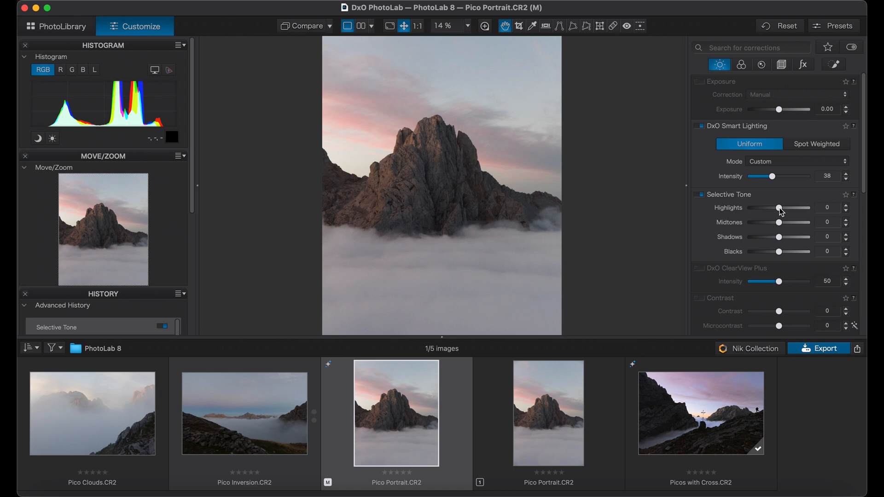
left_click_drag(781, 211, 787, 213)
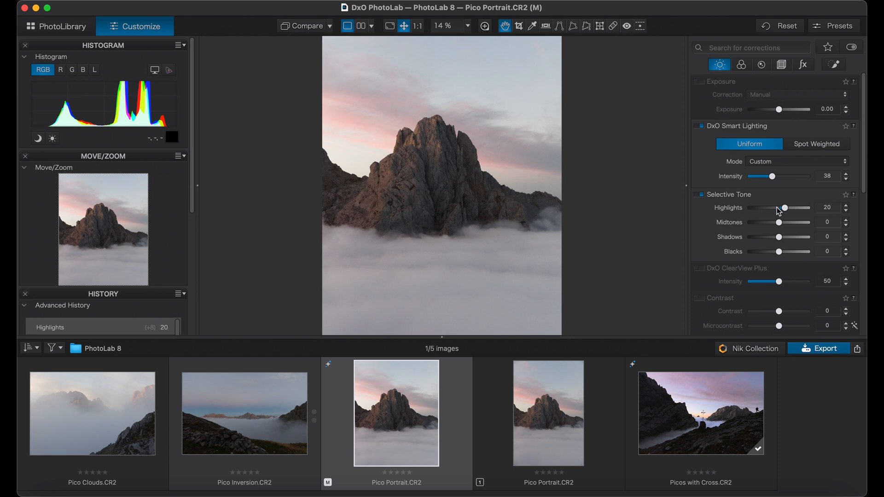
mouse_move(785, 210)
left_mouse_down()
mouse_move(799, 214)
mouse_move(787, 210)
left_mouse_up()
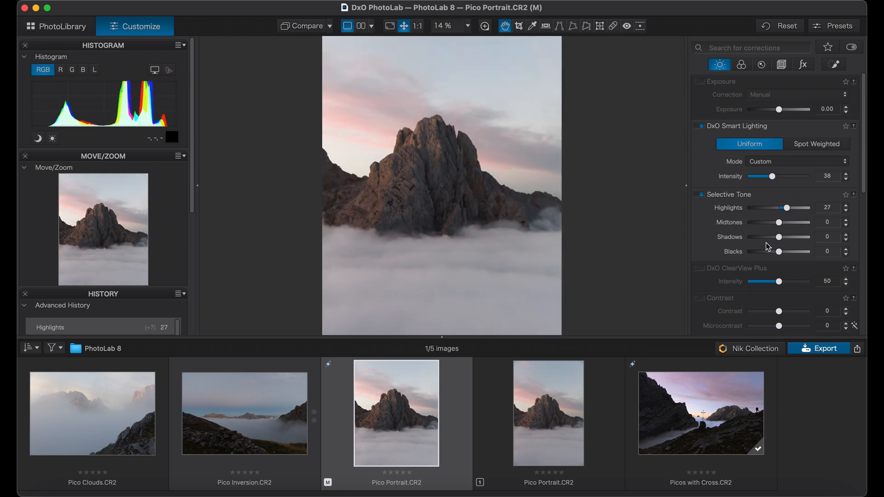
Enable DxO ClearView Plus and set its intensity to 18.
left_click(699, 269)
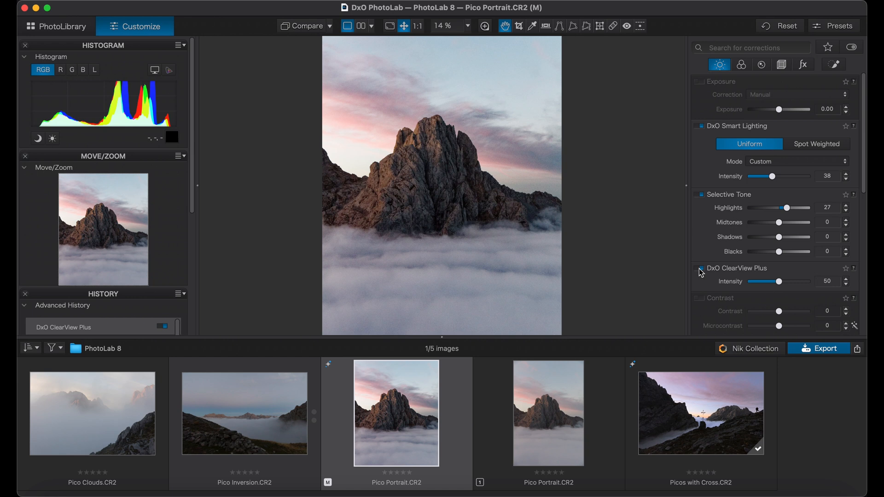
left_click(779, 281)
left_click_drag(779, 281, 761, 282)
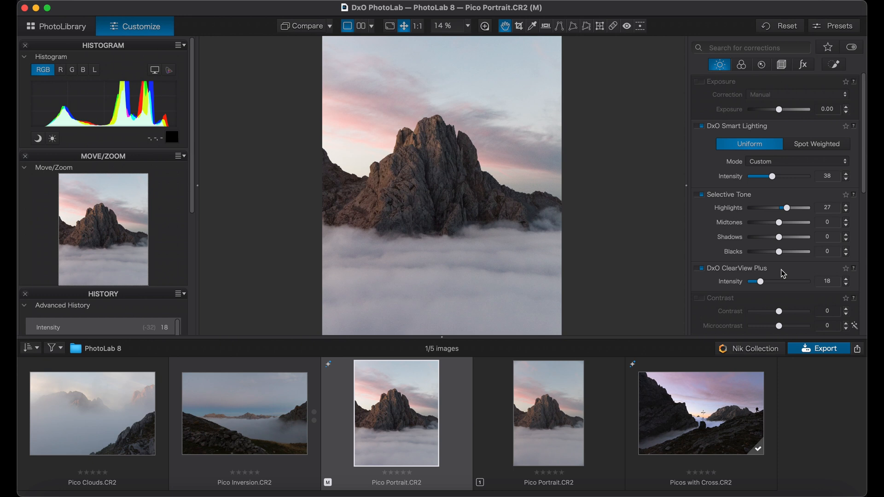
Enable the Contrast correction, try a Contrast of 2, and reset that value to 0.
scroll(782, 270, "down", 5)
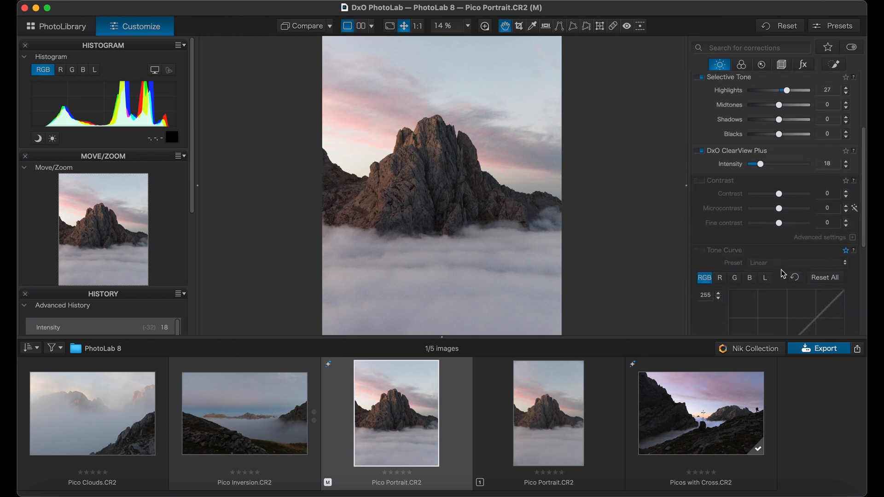
scroll(783, 274, "down", 3)
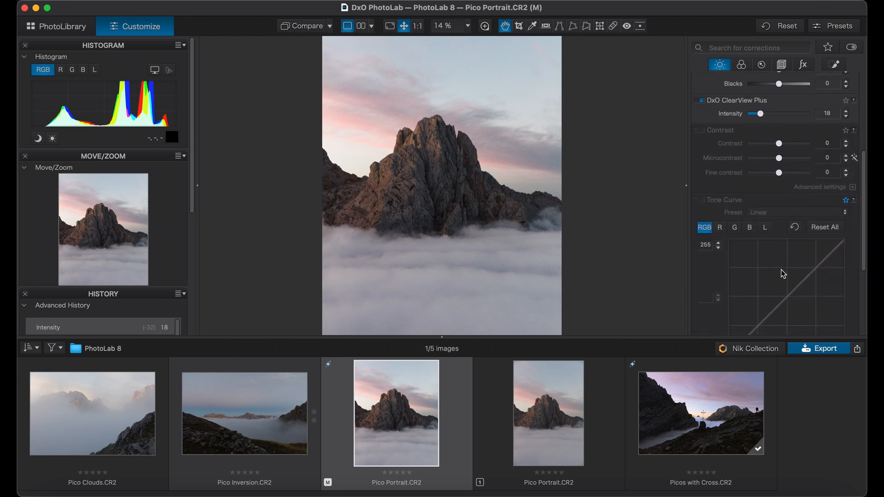
left_click(703, 133)
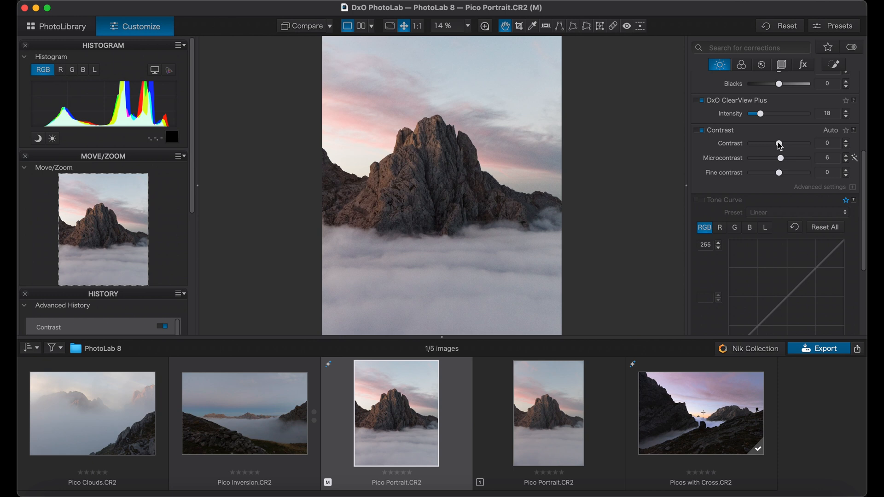
left_click(780, 147)
mouse_move(780, 147)
left_mouse_down()
mouse_move(815, 145)
mouse_move(763, 147)
mouse_move(780, 145)
left_mouse_up()
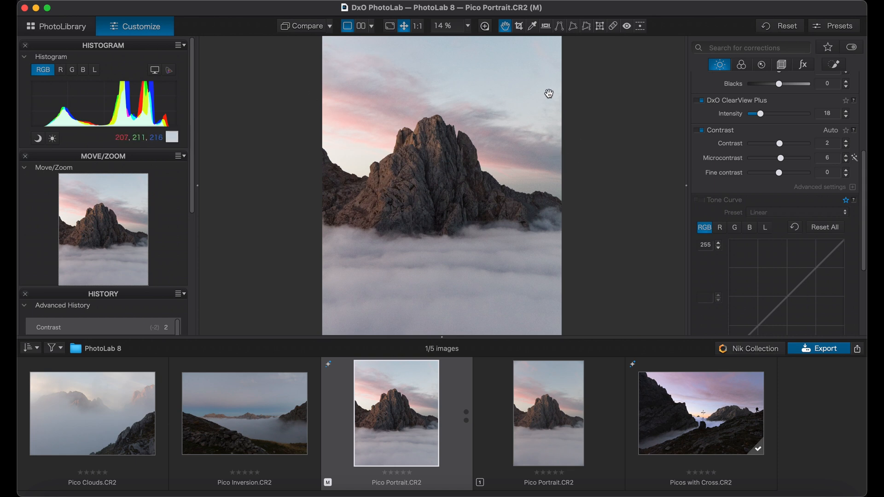
double_click(780, 144)
Try a Microcontrast of 33, check the rock in the loupe at 100%, and reduce Microcontrast to 16.
left_click_drag(783, 162, 789, 159)
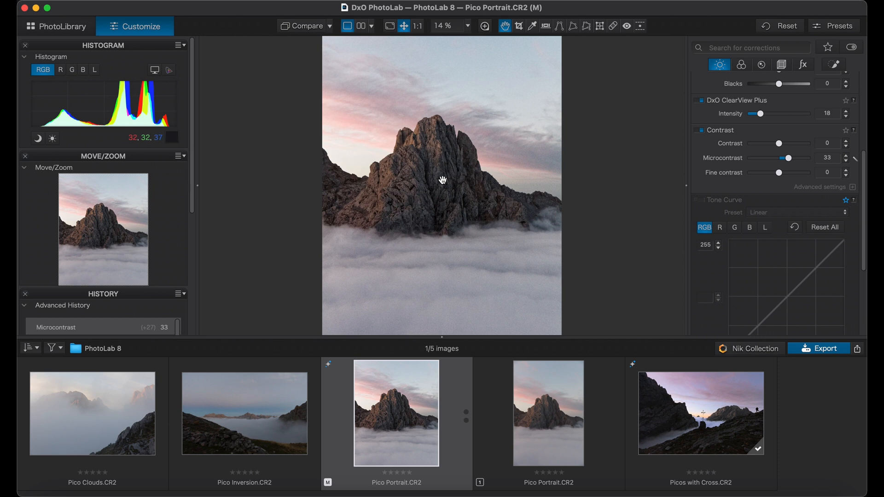
left_click(486, 28)
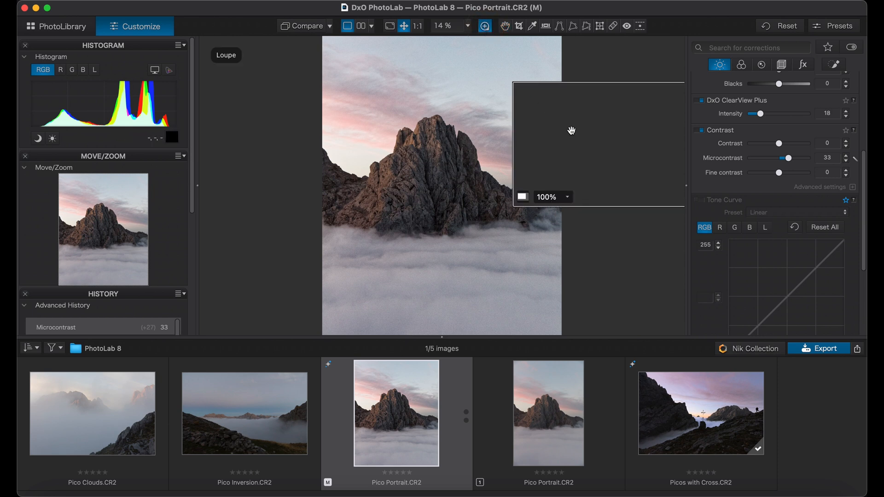
left_click_drag(572, 132, 463, 166)
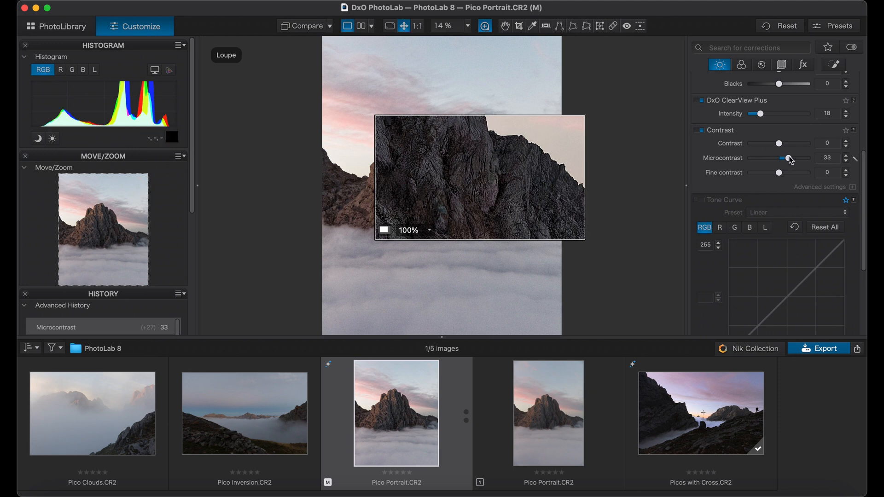
left_click_drag(789, 159, 784, 159)
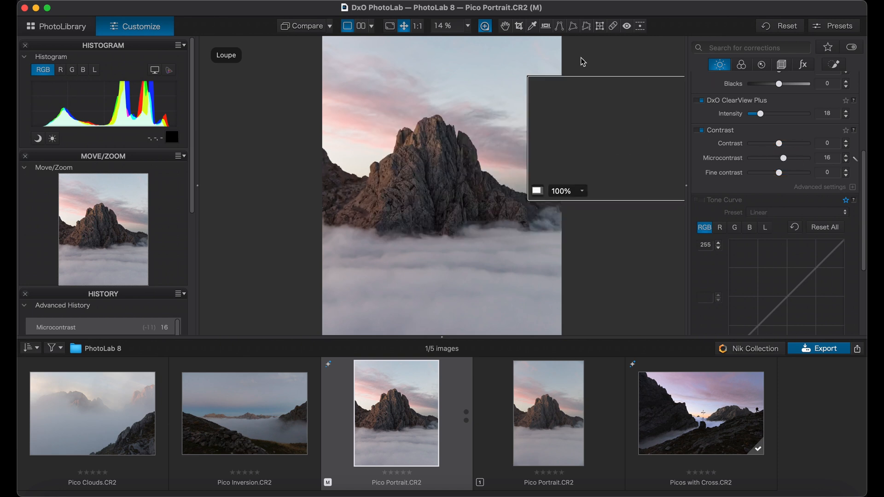
left_click(485, 27)
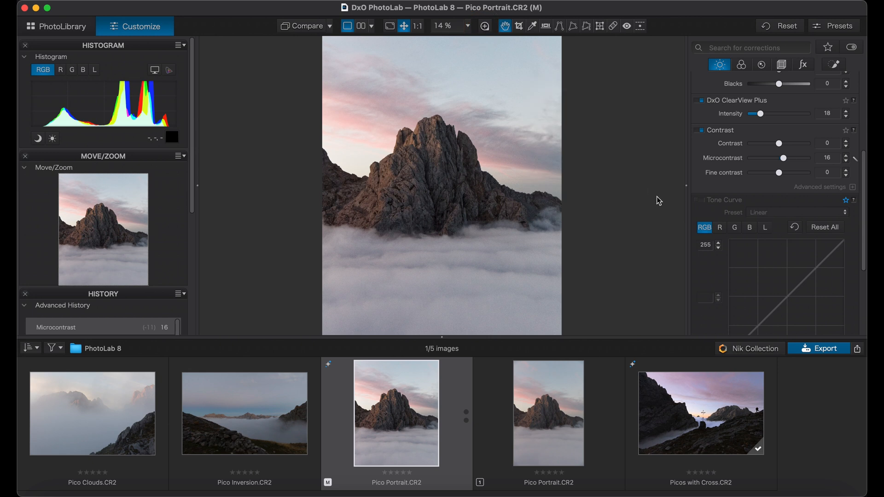
Add a midtone point to the luminosity tone curve and a shadow point lowered from input 48 to output 40.
scroll(699, 203, "down", 3)
scroll(698, 201, "down", 2)
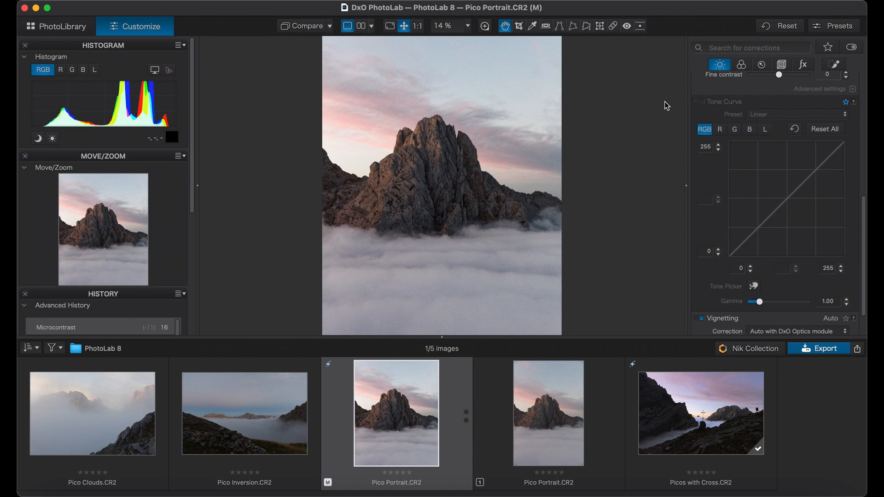
left_click(766, 130)
left_click(787, 200)
left_click_drag(786, 200, 789, 195)
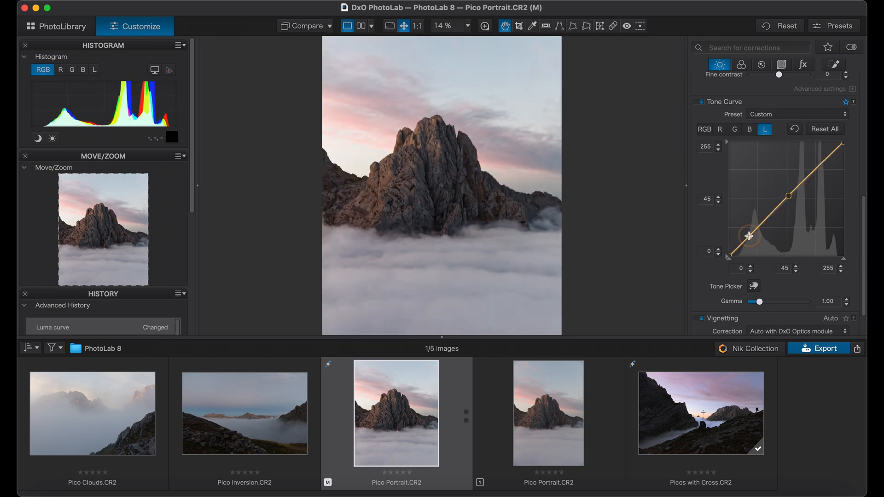
mouse_move(746, 241)
left_mouse_down()
mouse_move(748, 227)
mouse_move(750, 239)
left_mouse_up()
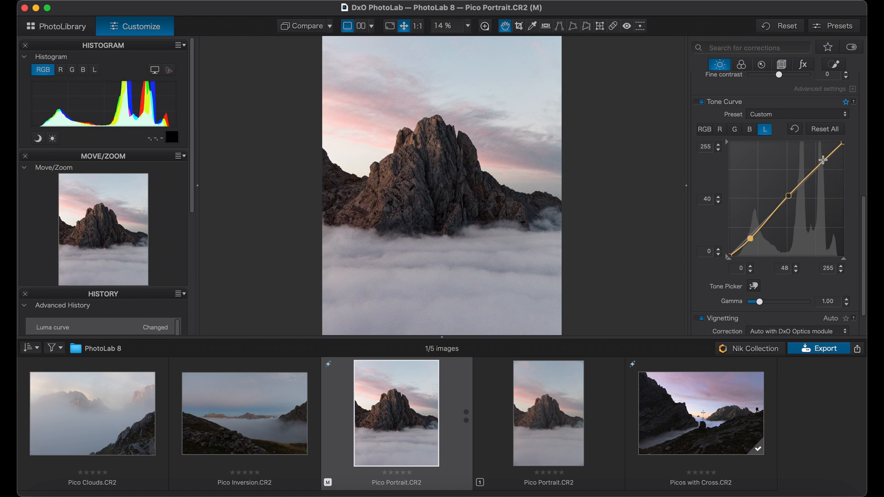
Raise a highlight point on the luminosity curve from input 208 to output 222 and check the peak's edges in the loupe.
left_click_drag(823, 160, 824, 155)
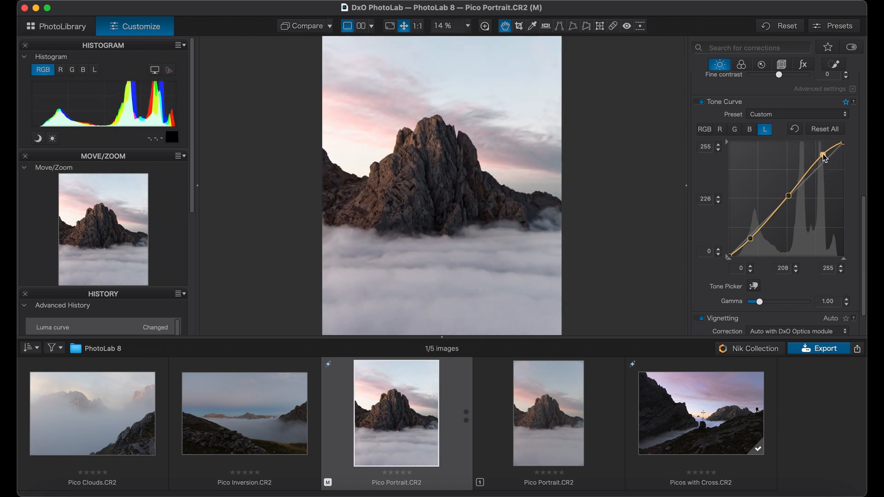
left_click_drag(824, 156, 824, 157)
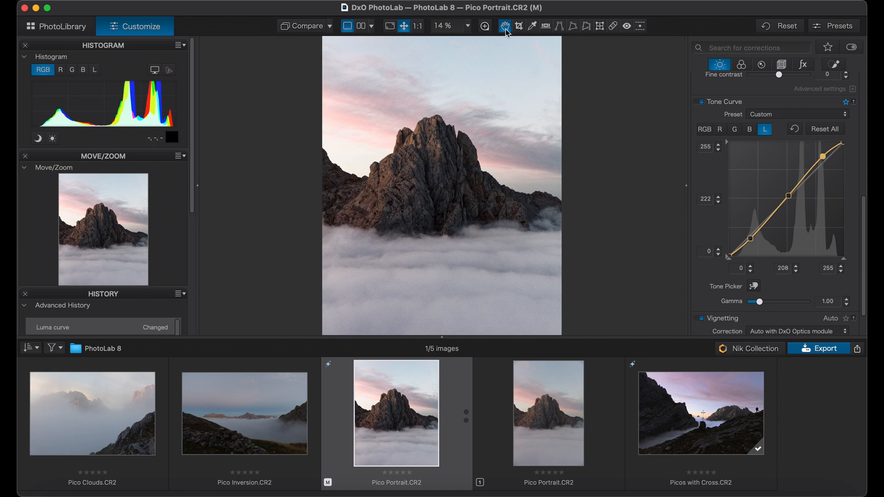
left_click(484, 26)
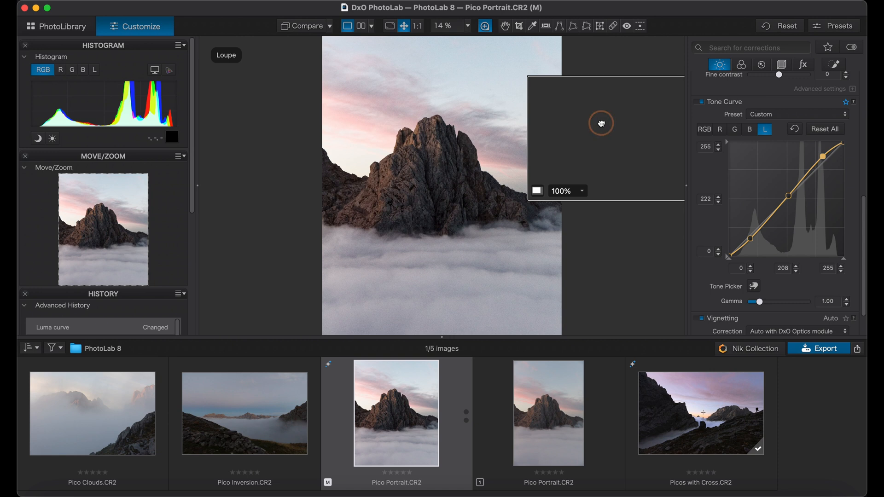
left_click_drag(601, 122, 510, 191)
left_click_drag(516, 192, 429, 105)
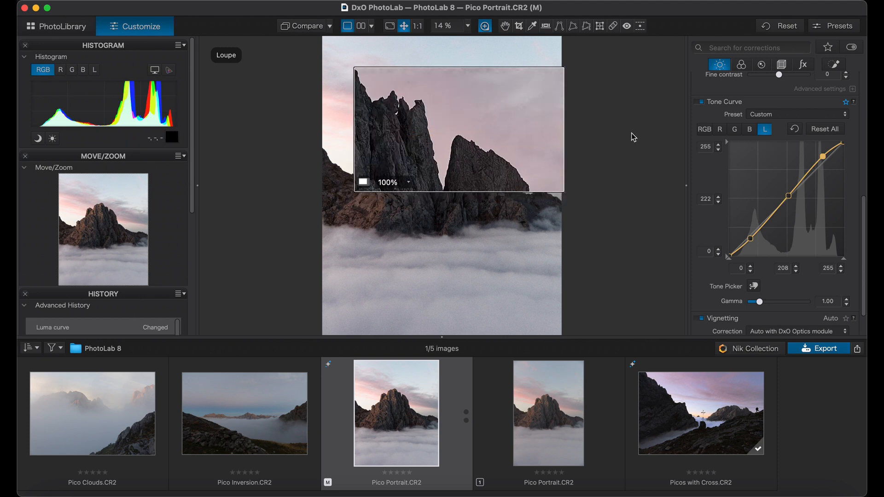
left_click(485, 26)
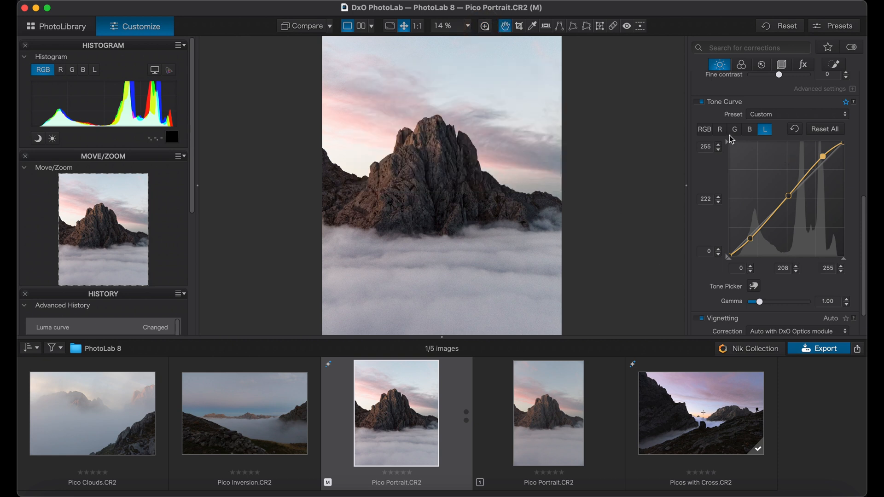
Switch the Tone Curve to the RGB master curve and add a shadow point at input 44, output 43.
left_click(707, 130)
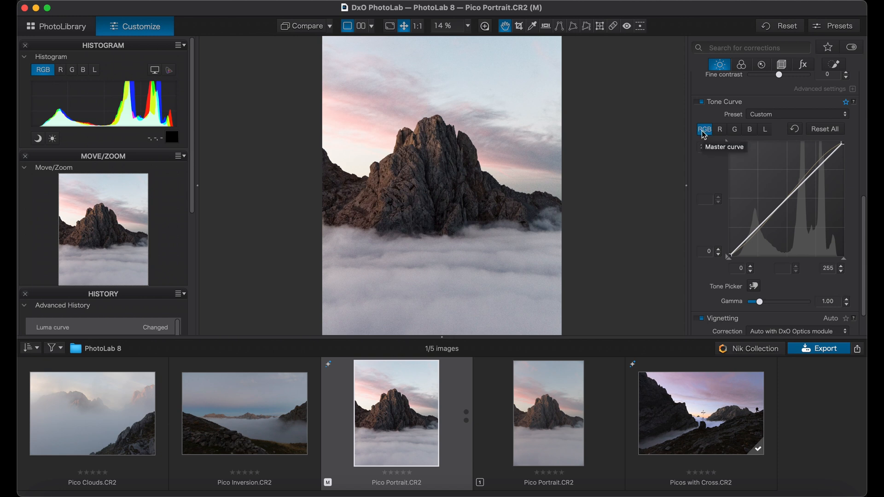
left_click(748, 237)
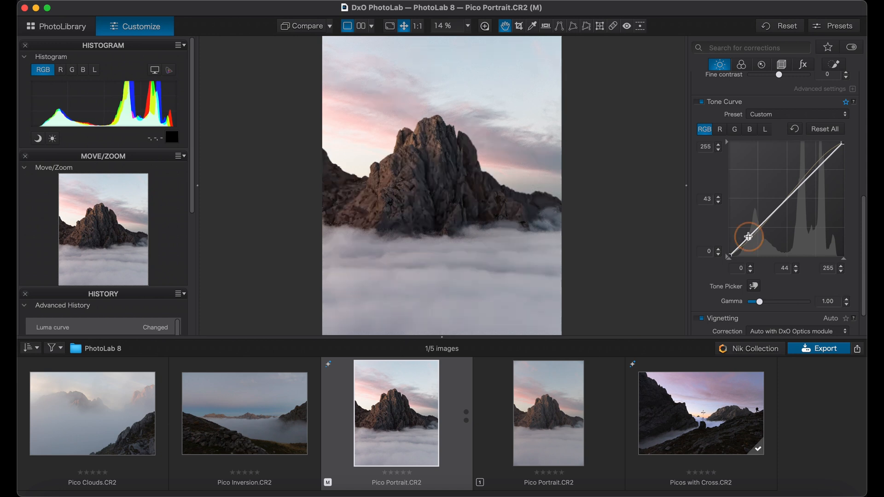
mouse_move(749, 238)
left_mouse_down()
mouse_move(748, 228)
mouse_move(749, 238)
left_mouse_up()
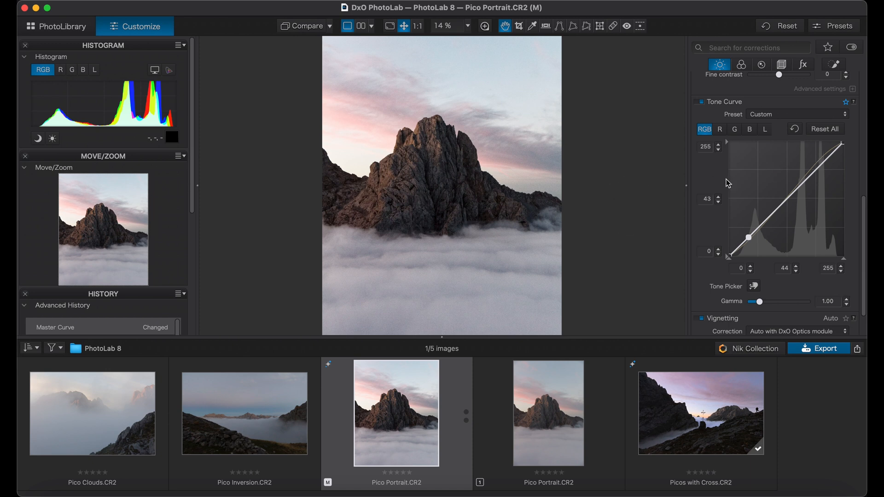
Sample the bright sky with the Tone Picker on the RGB master curve and lower that highlight point to input 202, output 187.
scroll(744, 189, "down", 3)
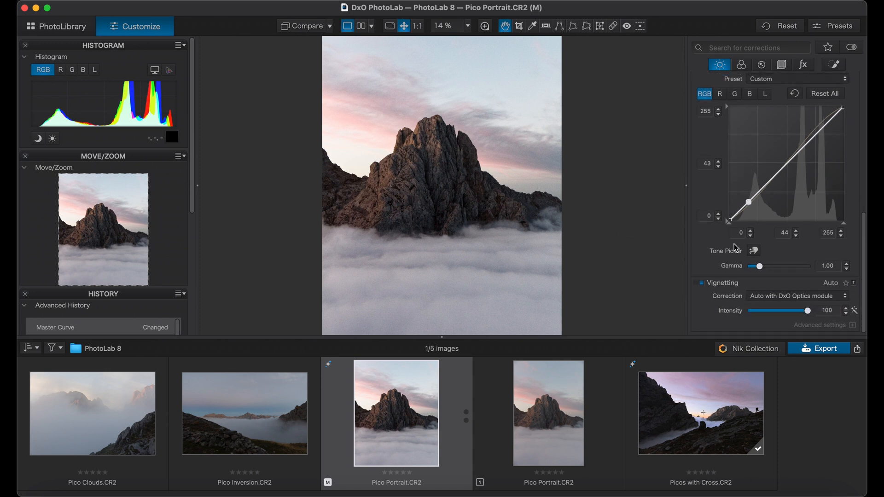
left_click(755, 253)
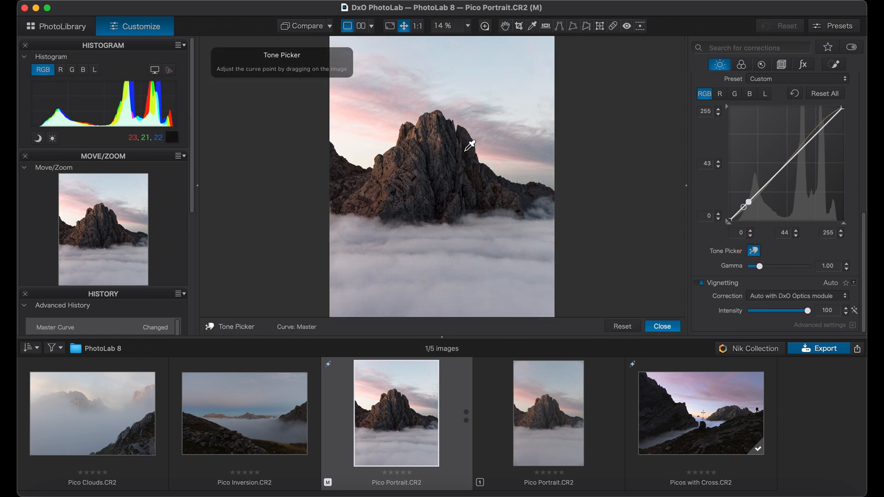
left_click(373, 119)
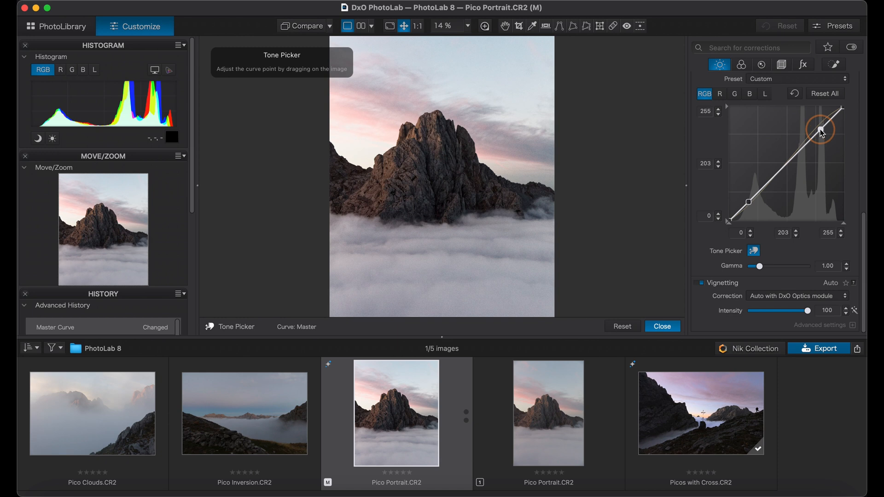
left_click_drag(820, 129, 822, 137)
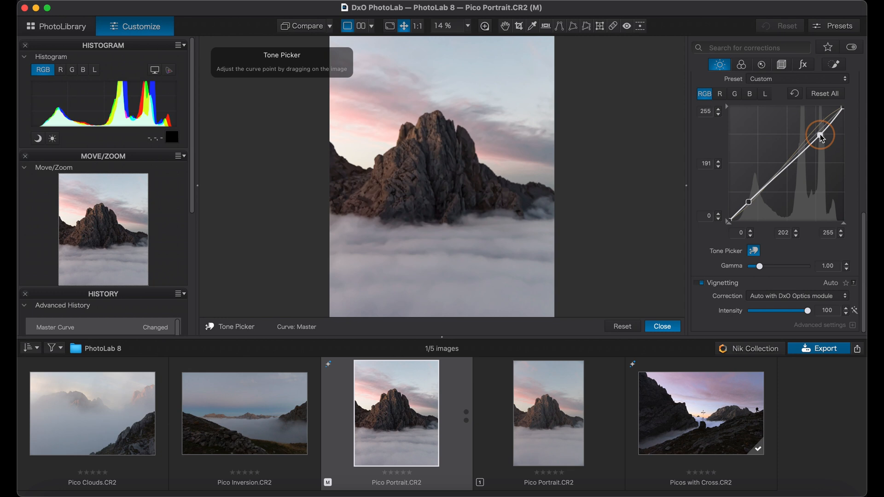
left_click_drag(821, 135, 822, 138)
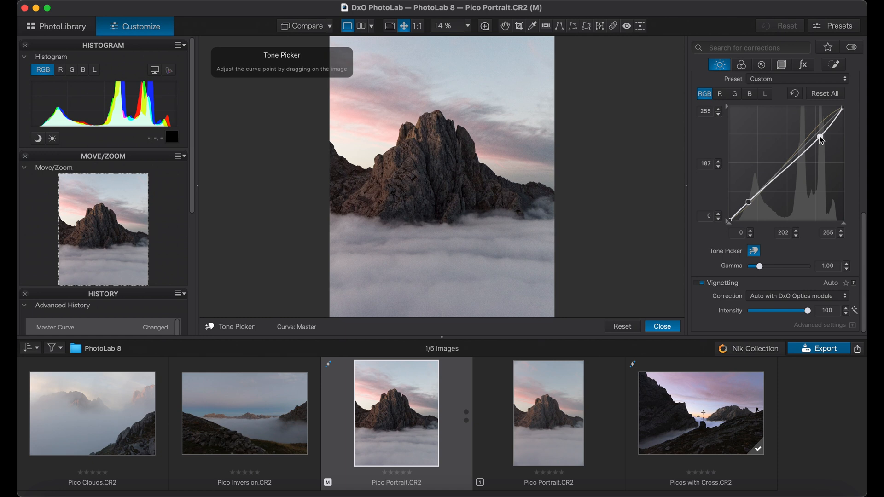
Try a slight Gamma change on the tone curve and reset Gamma to 1.00.
left_click(760, 268)
left_click_drag(760, 268, 760, 267)
double_click(760, 267)
Close the Tone Picker, then enable Color/B&W Rendering with the generic rendering type and set its Intensity to 82.
scroll(763, 115, "up", 10)
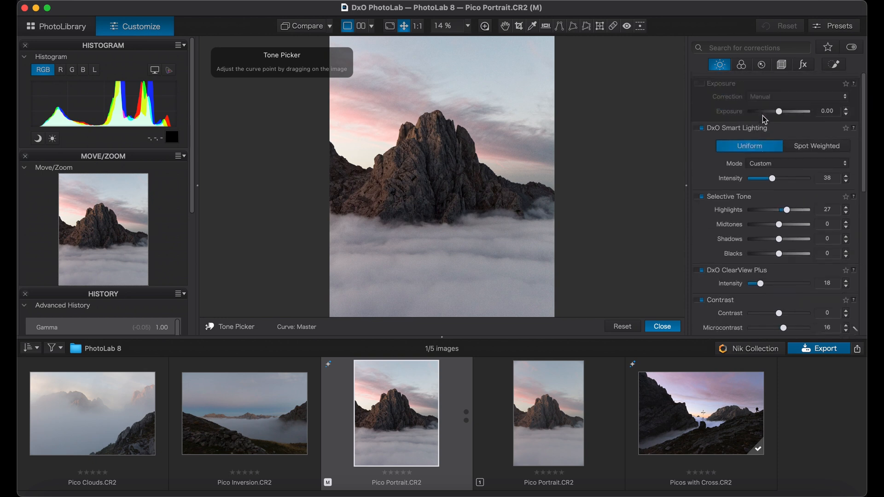
left_click(742, 67)
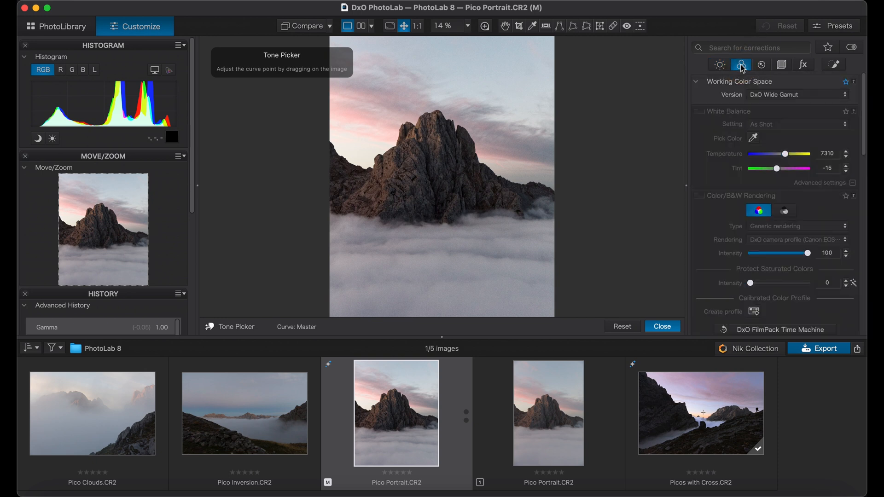
key("Escape")
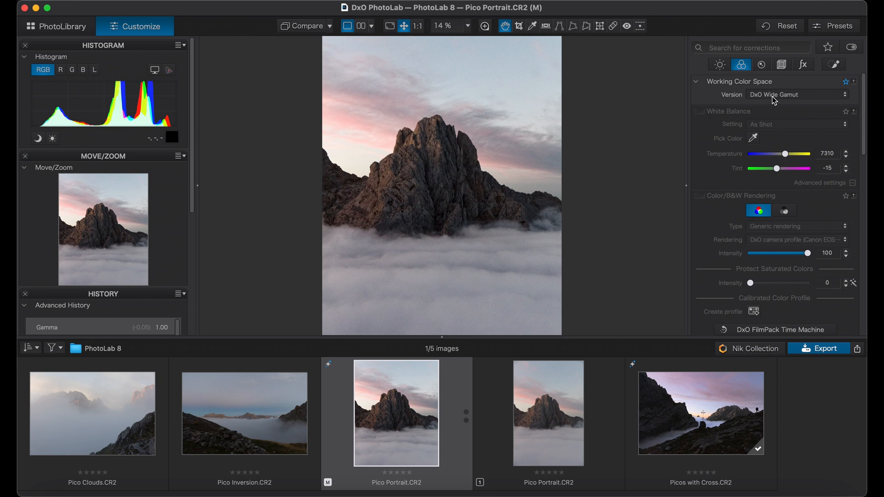
scroll(771, 191, "down", 2)
scroll(770, 189, "down", 5)
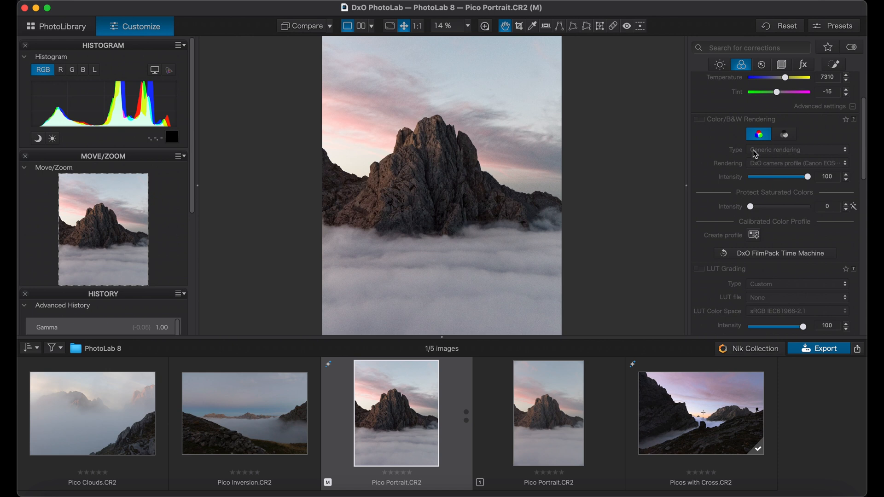
left_click(700, 120)
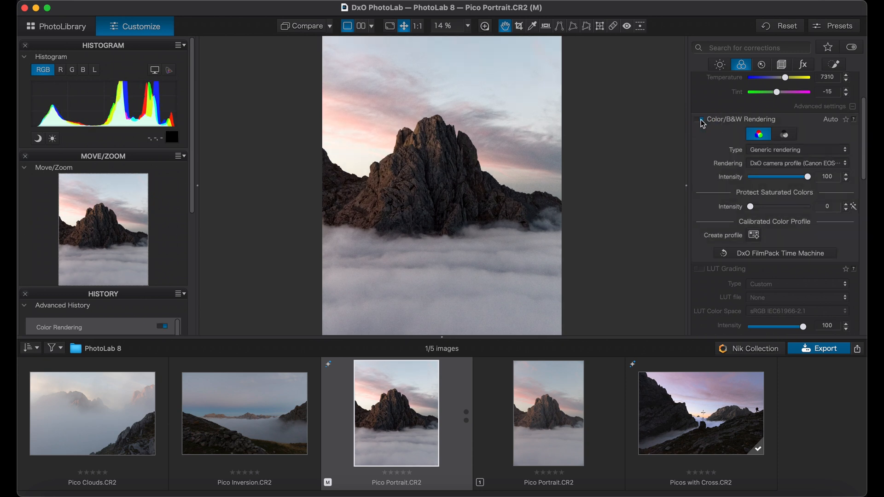
left_click(702, 122)
left_click(702, 121)
left_click_drag(810, 180, 798, 180)
Compare the photo with and without Color/B&W Rendering, leaving the correction enabled.
left_click(702, 123)
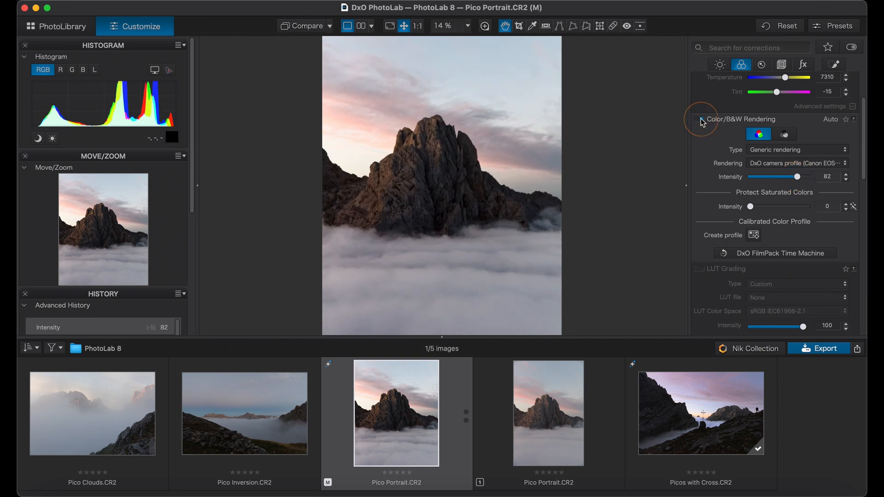
left_click(702, 123)
left_click(702, 123)
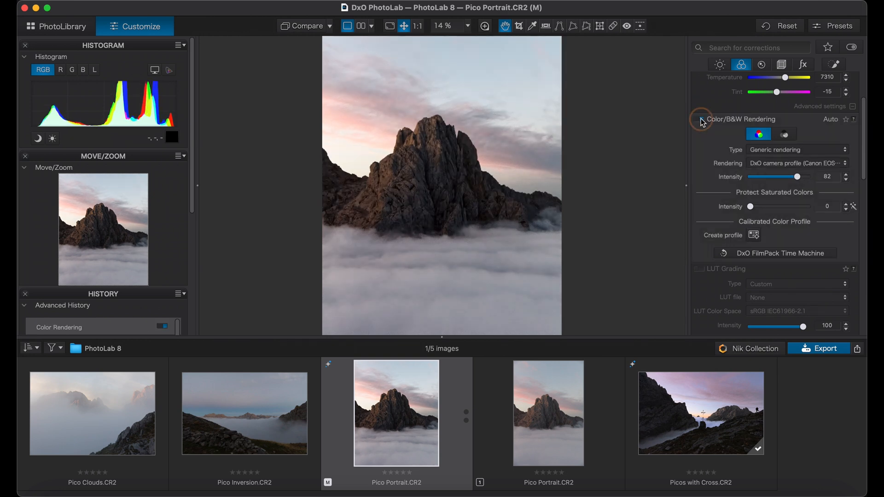
left_click(702, 123)
left_click(702, 123)
left_click(702, 123)
left_click(701, 123)
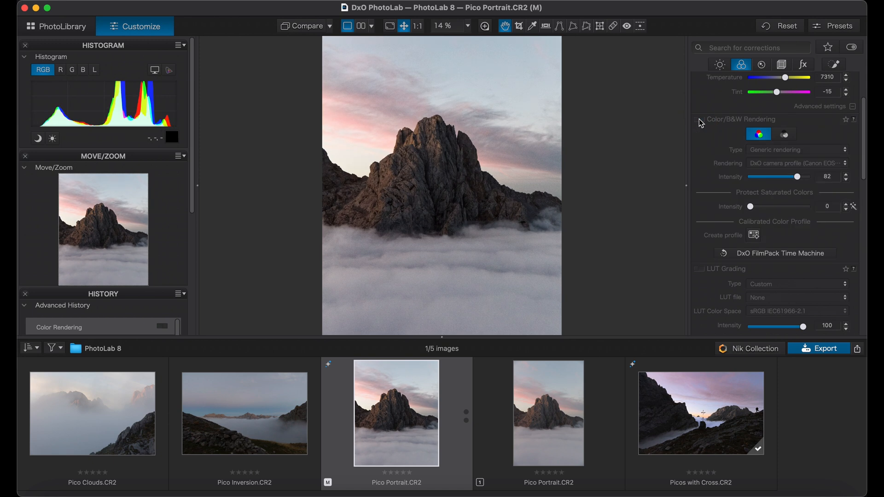
left_click(700, 120)
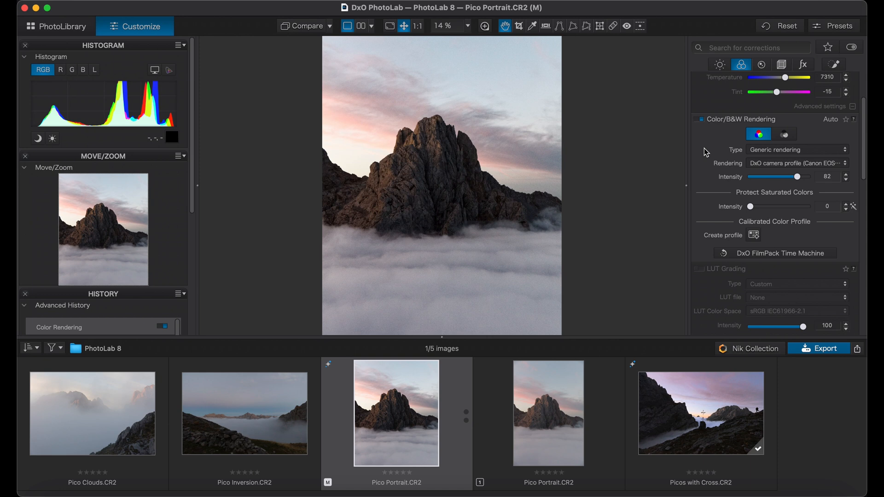
Select the orange HSL channel and sample the warm sky beside the peak with the Hue Picker to set its center hue.
scroll(705, 148, "down", 3)
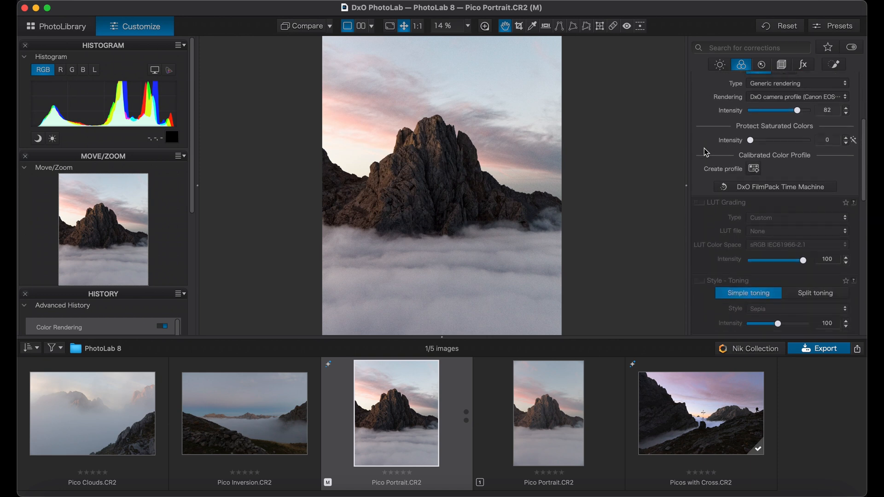
scroll(704, 139, "down", 8)
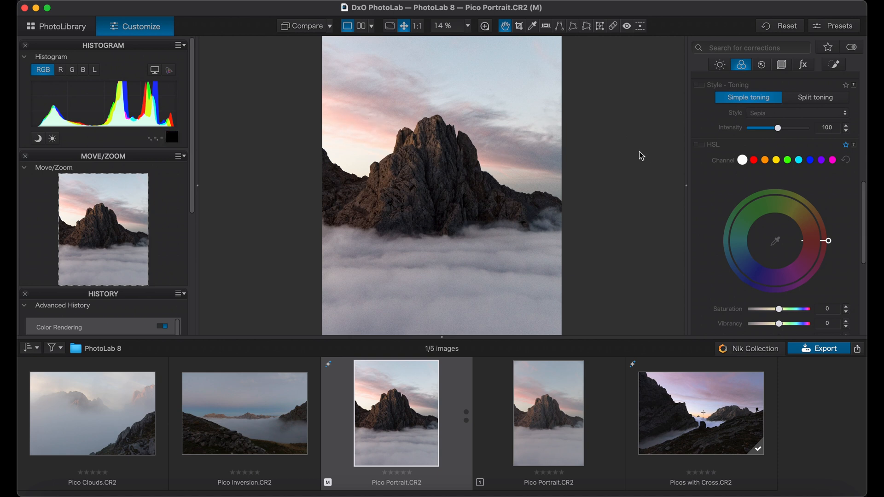
scroll(736, 188, "down", 2)
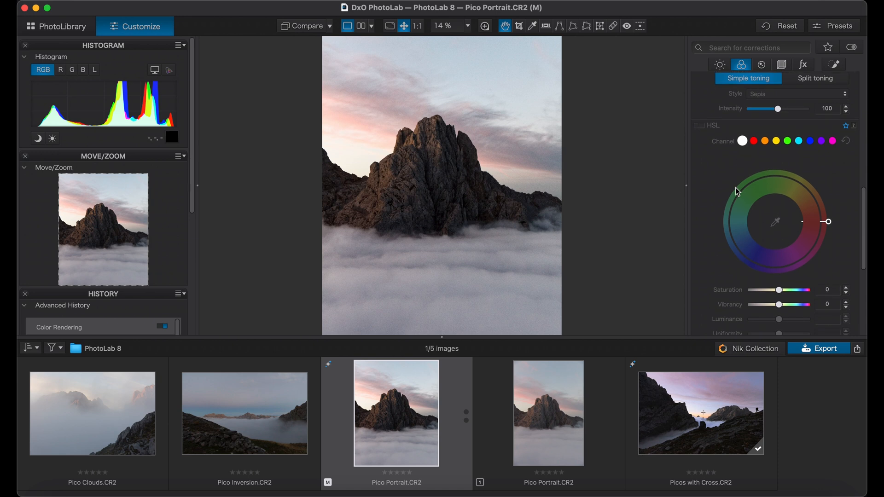
scroll(736, 187, "down", 3)
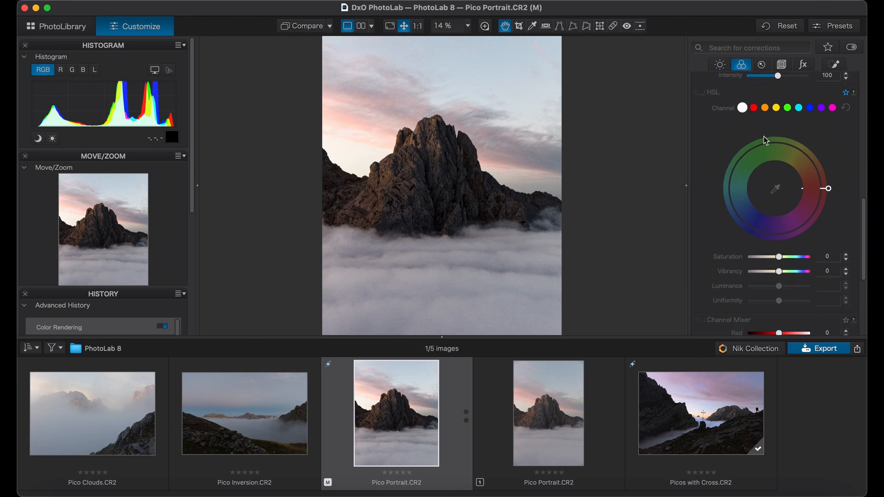
left_click(765, 109)
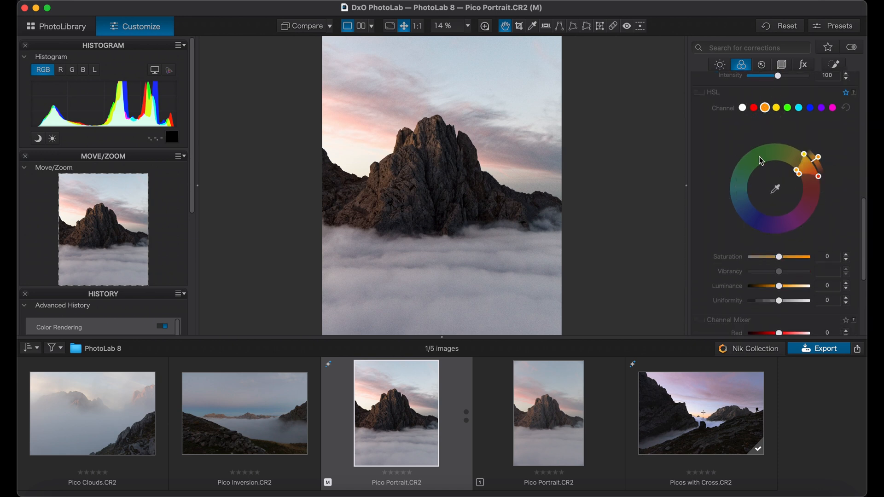
left_click(776, 190)
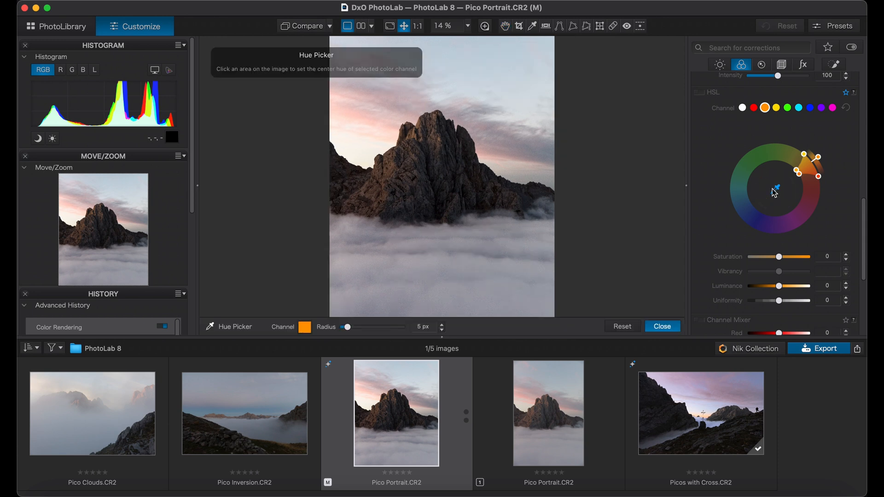
left_click(375, 121)
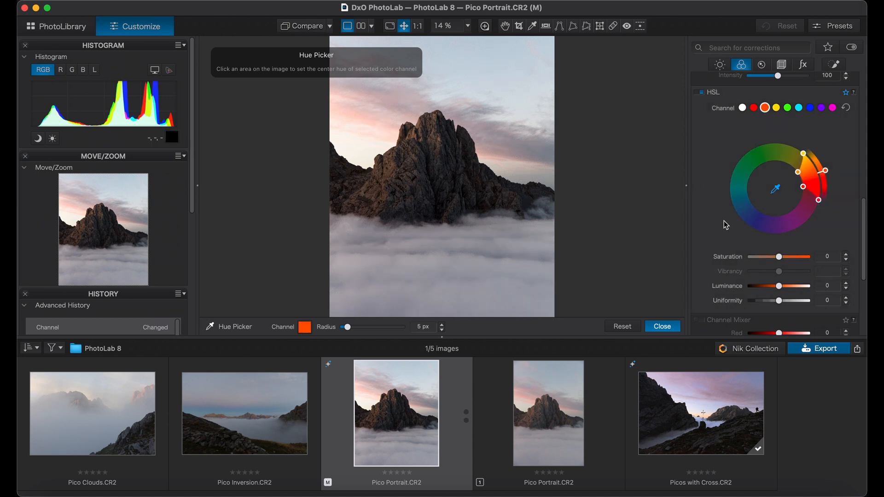
Set the sampled orange channel's Saturation to 17 and Luminance to -43.
left_click_drag(782, 261, 787, 262)
scroll(713, 220, "down", 3)
scroll(712, 220, "down", 1)
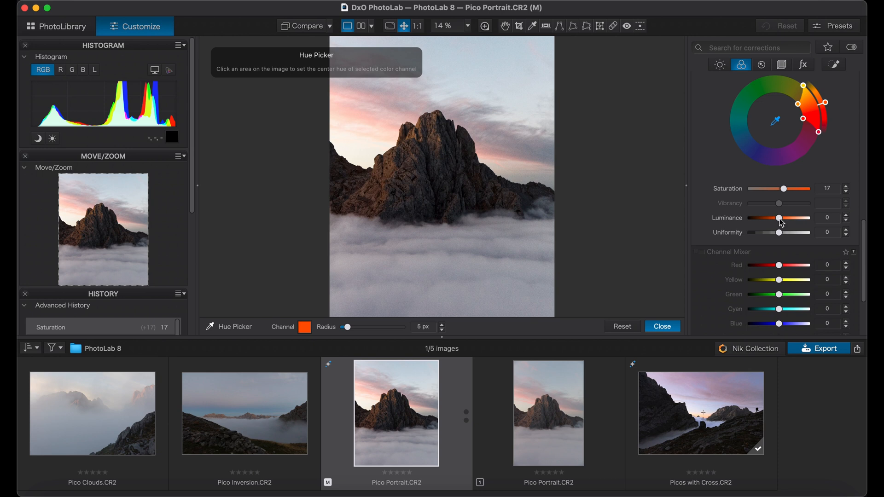
left_click(781, 221)
mouse_move(785, 222)
left_mouse_down()
mouse_move(792, 221)
mouse_move(777, 223)
mouse_move(805, 221)
mouse_move(754, 222)
mouse_move(768, 223)
left_mouse_up()
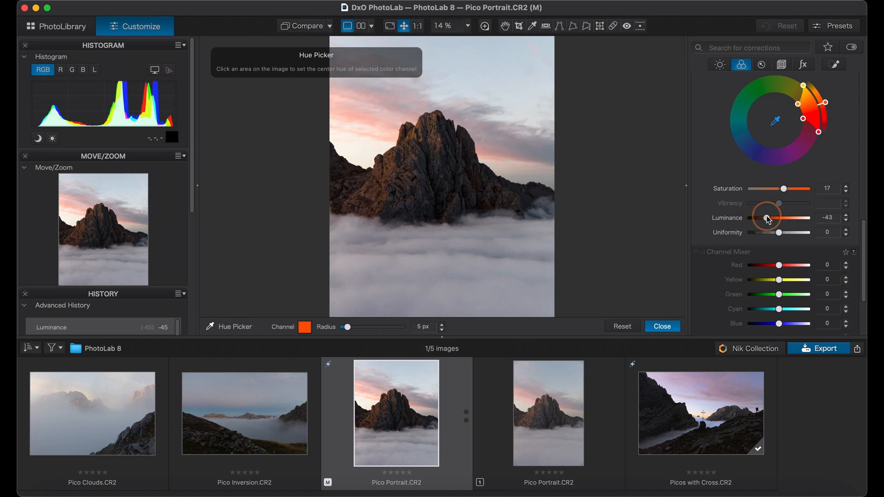
left_click_drag(767, 218, 767, 217)
scroll(769, 221, "down", 3)
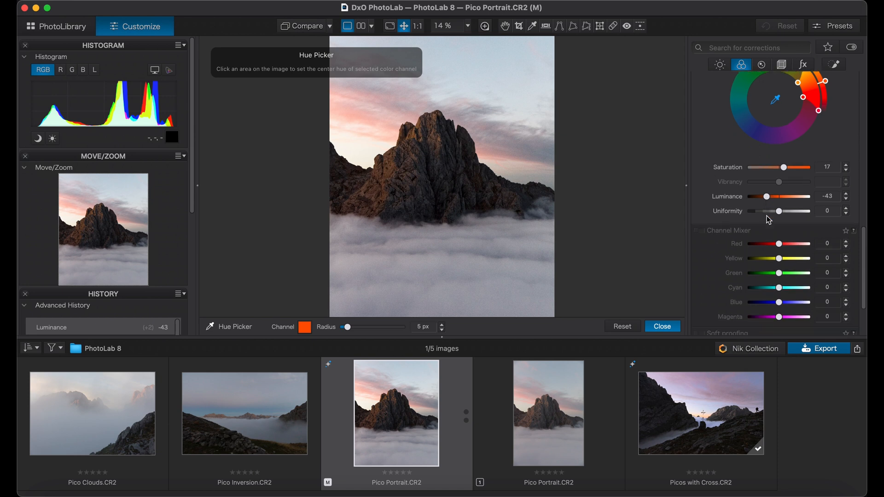
scroll(763, 239, "down", 2)
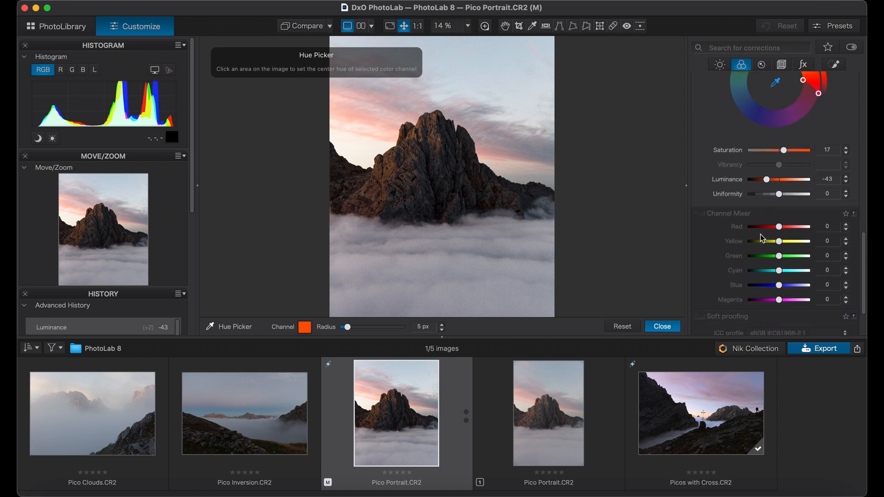
left_click(762, 65)
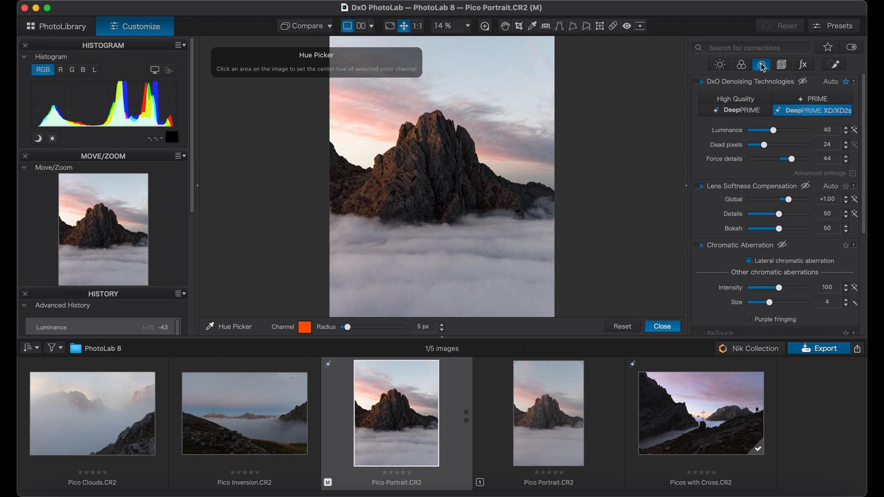
scroll(737, 223, "down", 5)
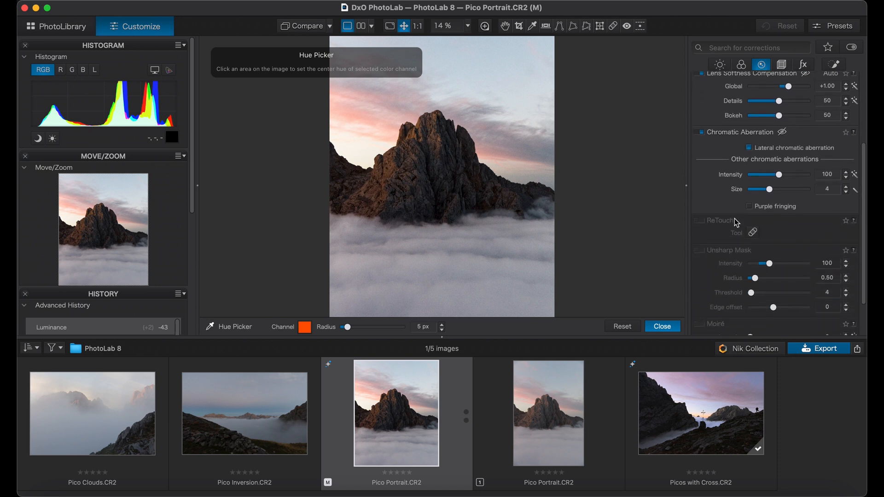
Add a Control Line local adjustment from the lower clouds up to the mountain's base and place its color sampler on the clouds.
left_click(834, 64)
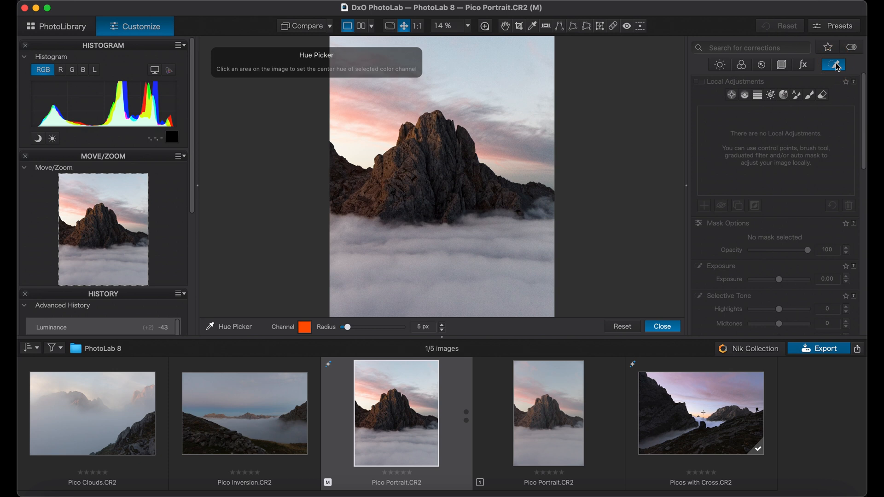
left_click(746, 95)
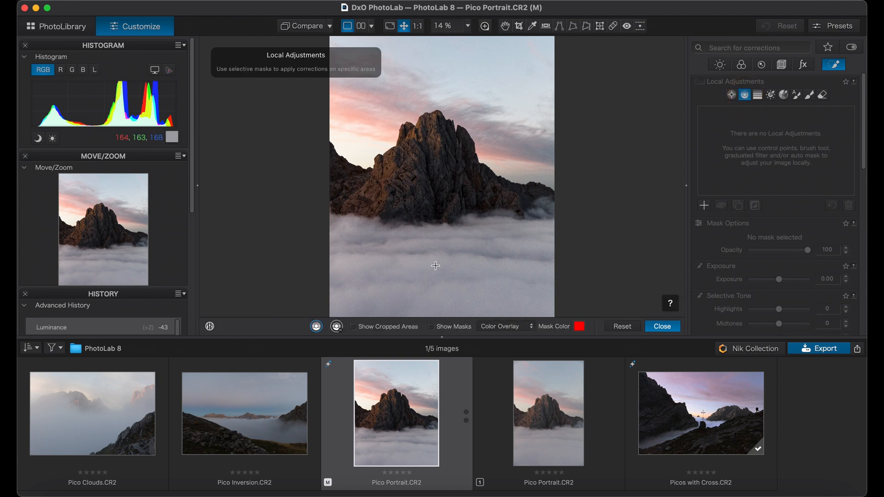
left_click_drag(436, 266, 436, 209)
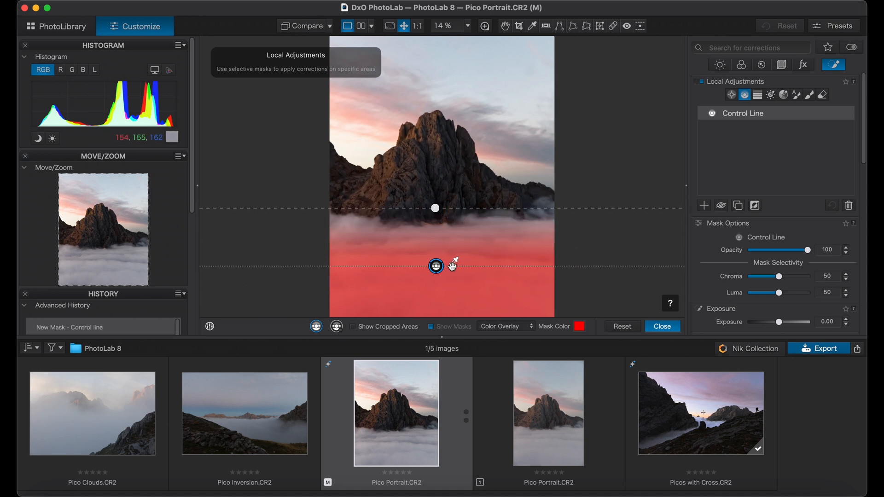
left_click(455, 266)
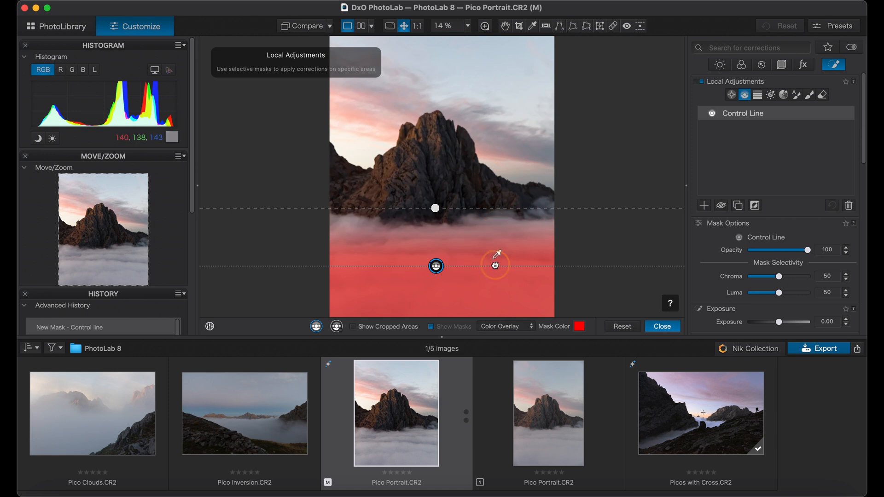
left_click_drag(467, 281, 460, 281)
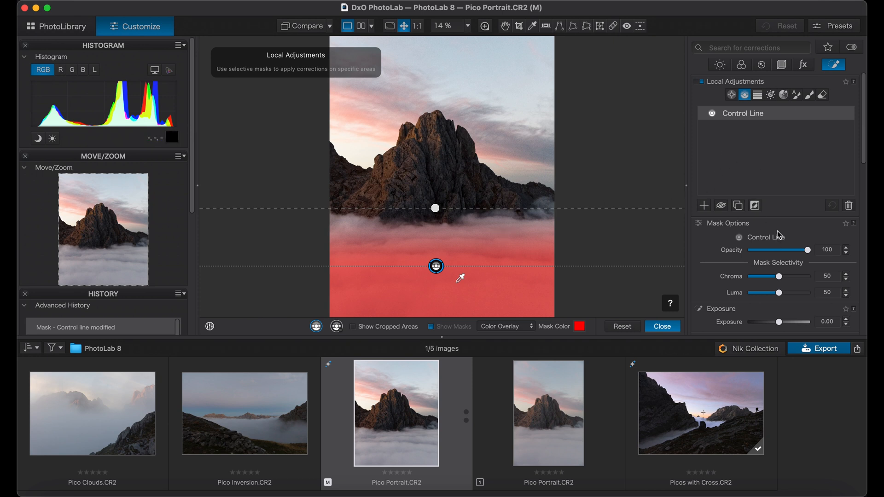
Hide the mask overlay and set the Control Line's Selective Tone Highlights to 15 and Midtones to -5.
scroll(779, 228, "down", 3)
scroll(778, 226, "down", 3)
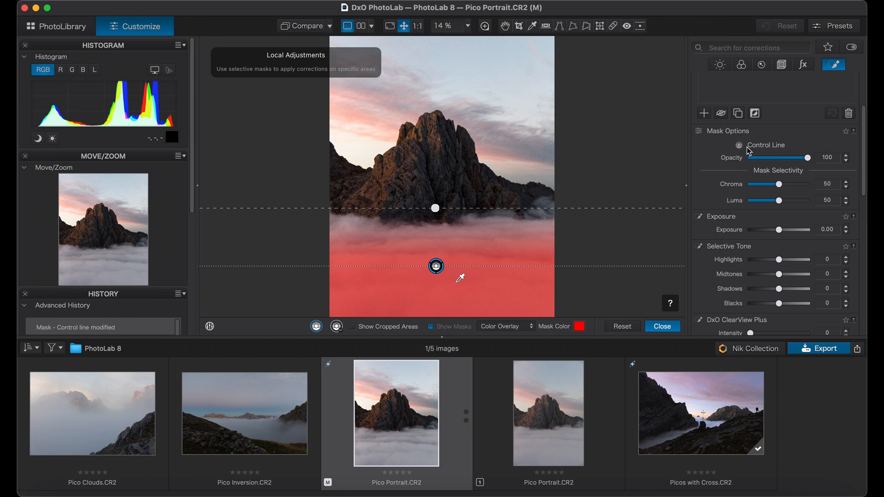
left_click(781, 234)
scroll(781, 233, "down", 3)
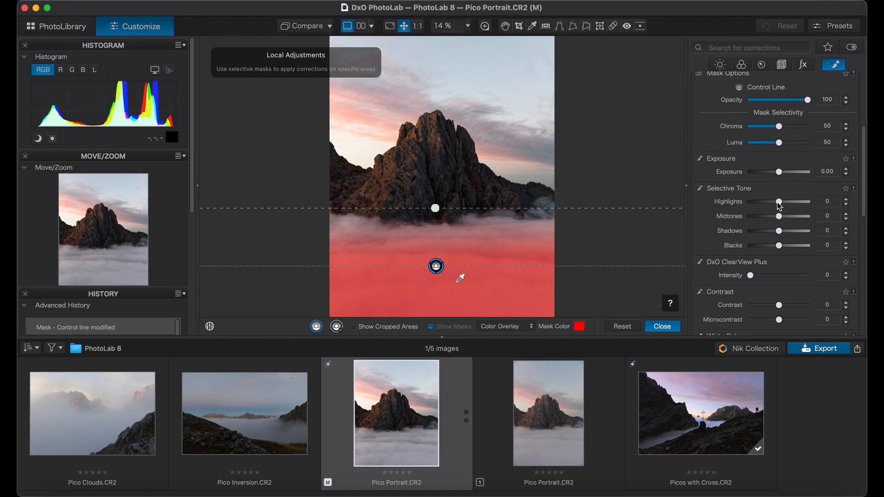
left_click(781, 205)
key("m")
left_click_drag(781, 204, 786, 205)
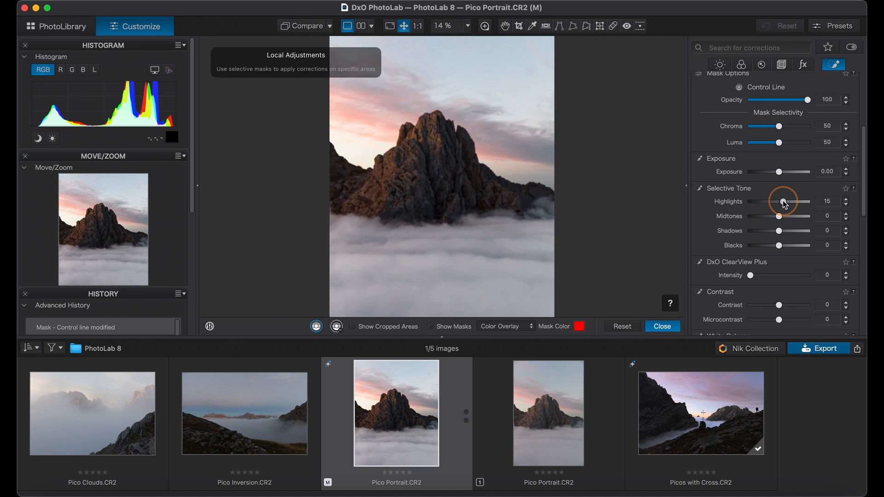
left_click_drag(785, 206, 785, 206)
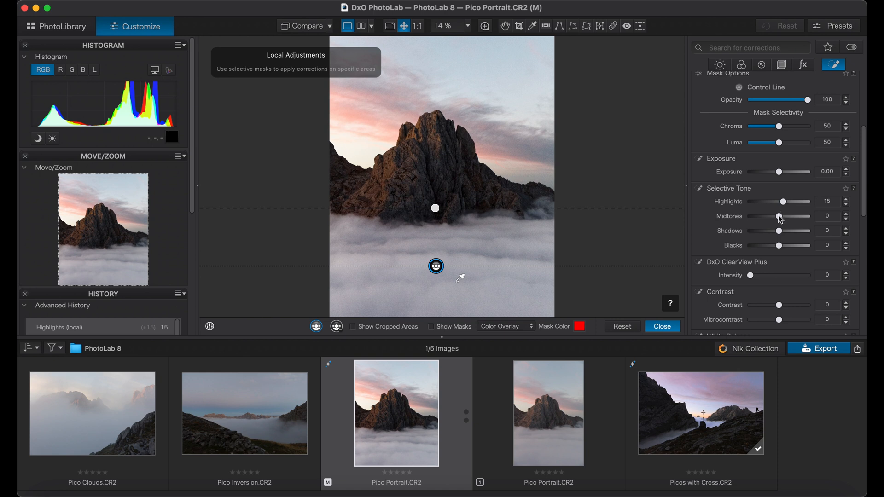
left_click_drag(780, 219, 779, 221)
Rename the Control Line mask as Cloud Inversion.
scroll(779, 220, "down", 5)
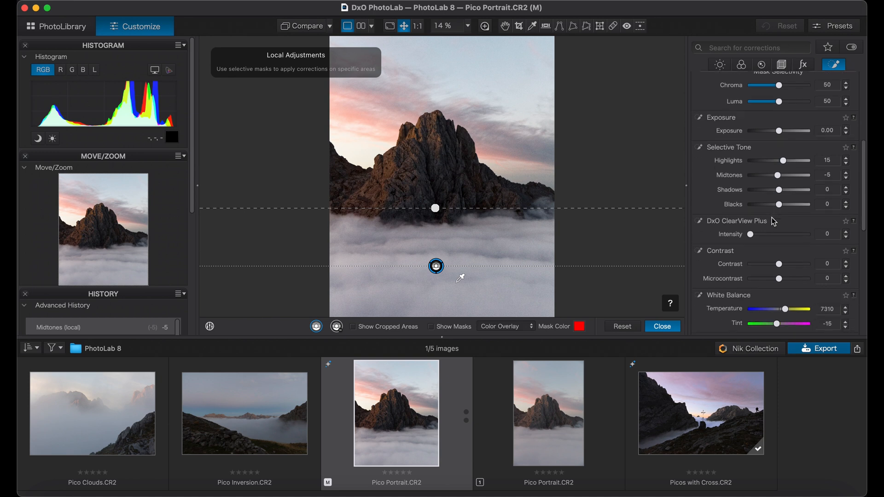
scroll(774, 222, "down", 1)
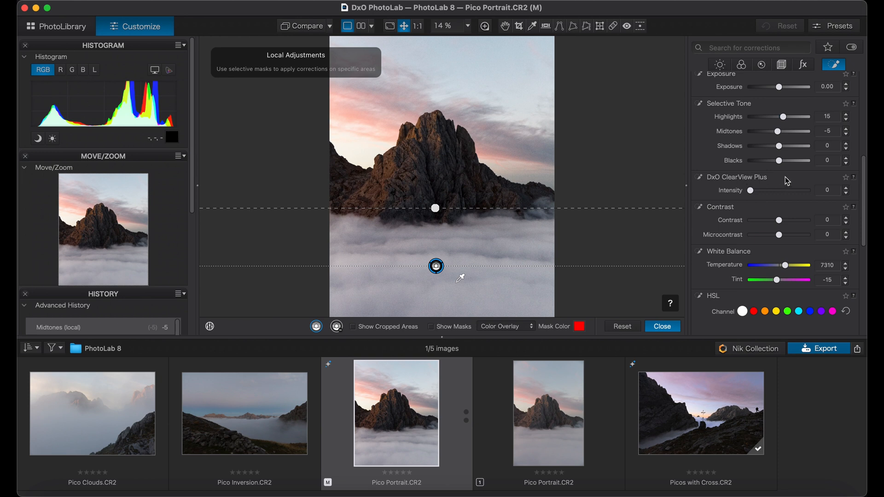
scroll(783, 188, "down", 3)
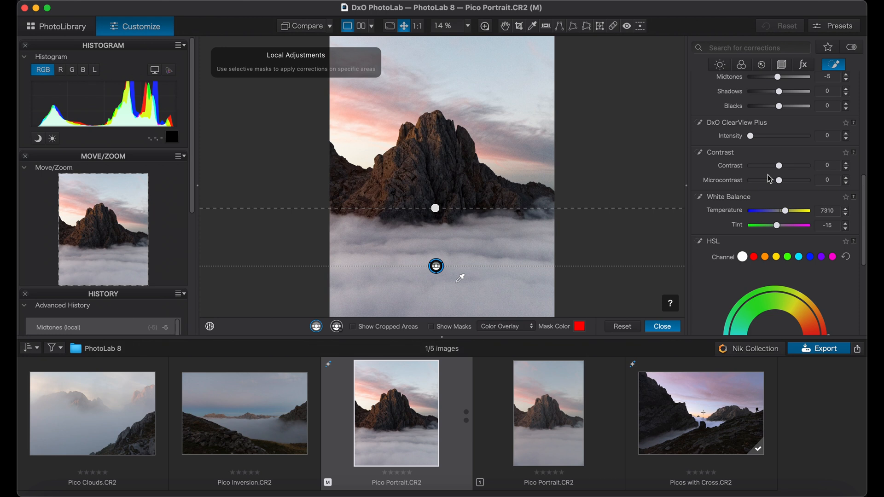
scroll(768, 175, "down", 7)
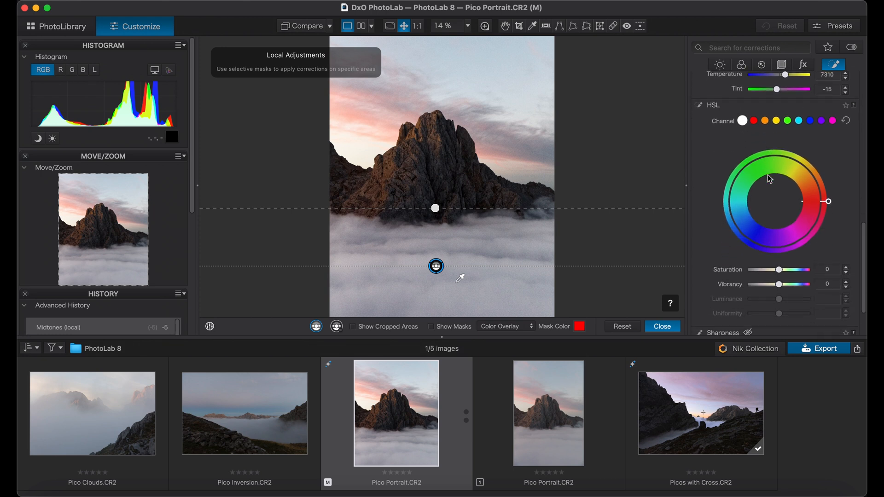
scroll(768, 175, "down", 3)
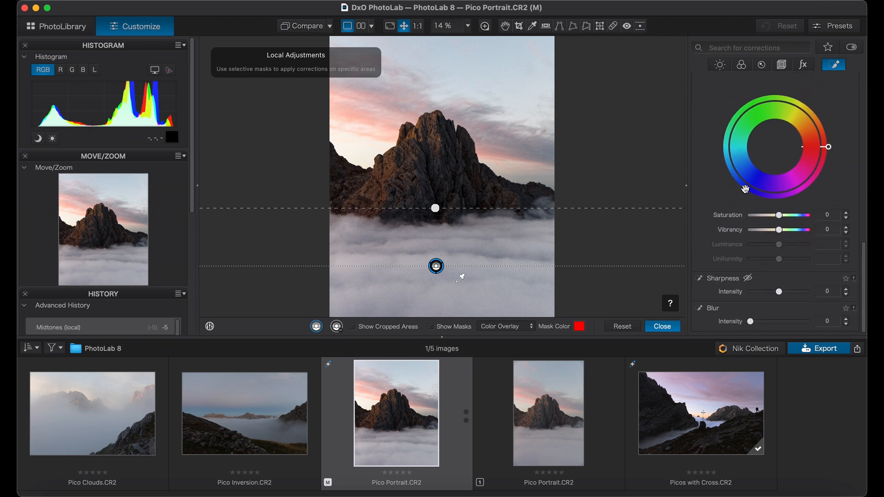
scroll(717, 157, "up", 20)
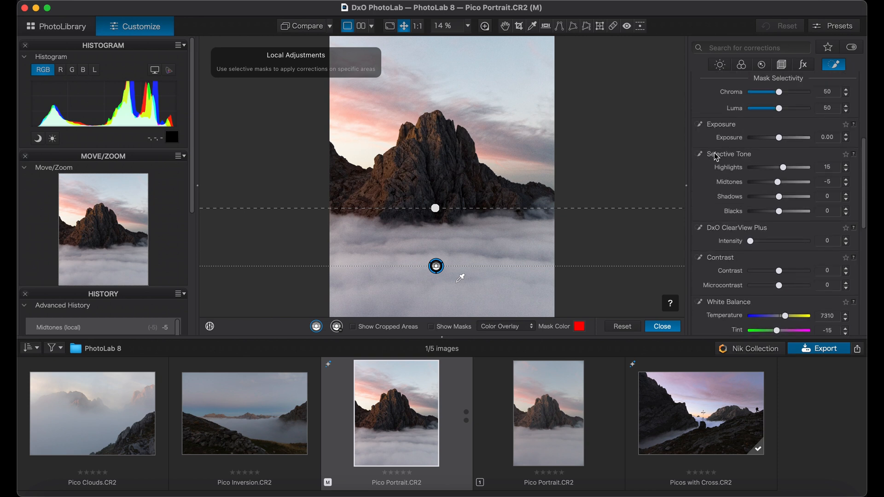
scroll(717, 158, "up", 10)
mouse_move(743, 122)
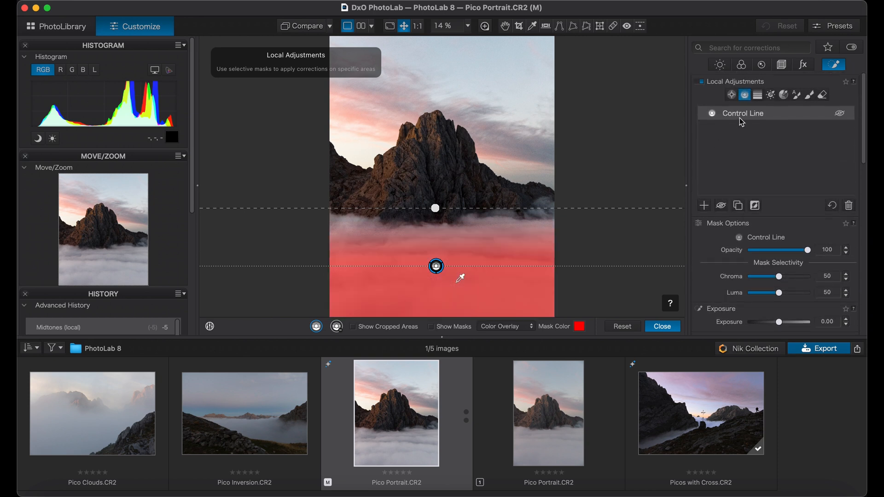
double_click(744, 116)
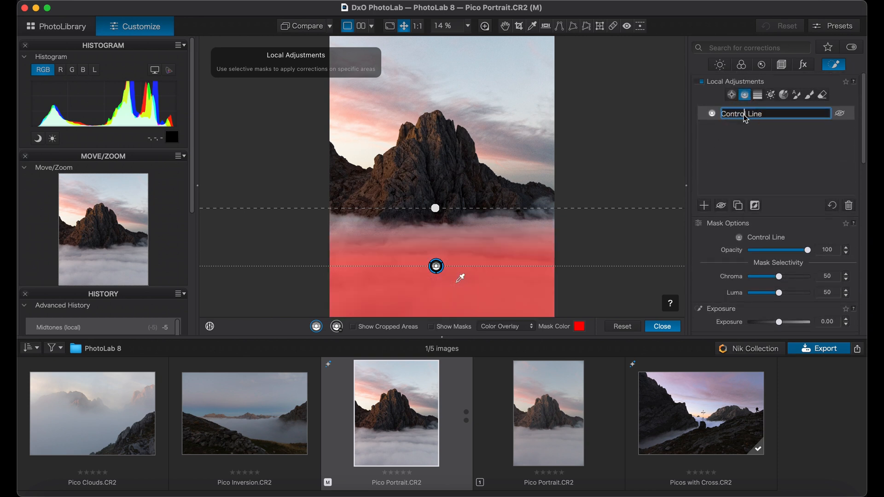
key("super+a")
type("Cloud Inversion")
key("Return")
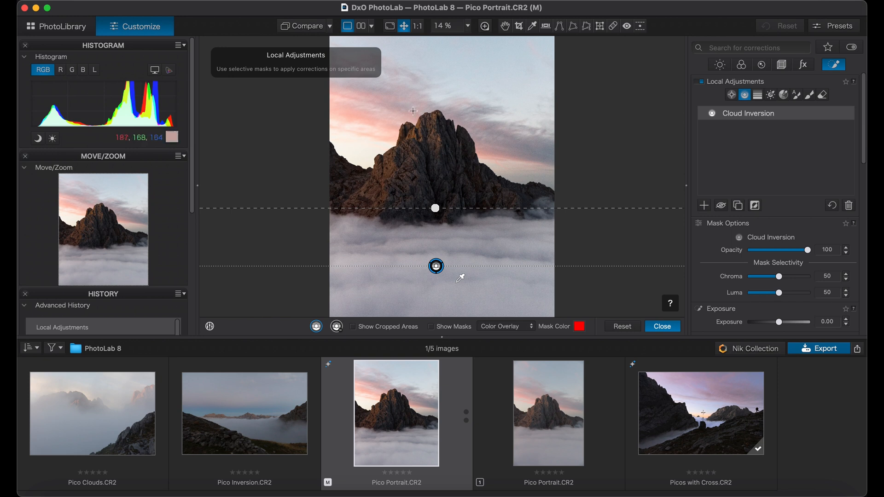
Add a Hue Mask local adjustment sampled from the warm sunlit rock on the mountain's left flank.
left_click(771, 95)
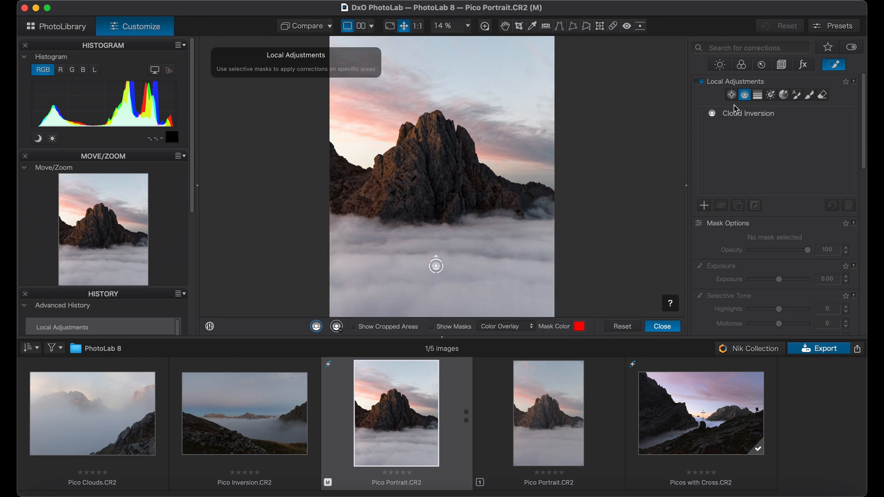
left_click(785, 97)
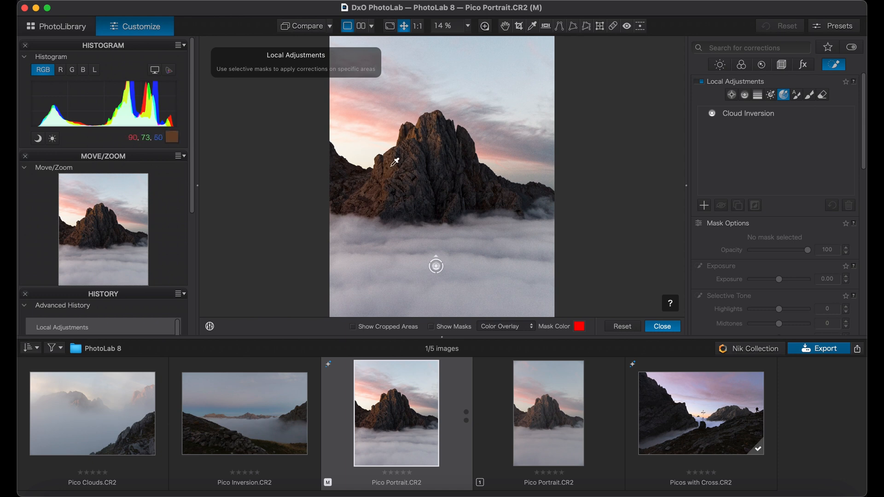
left_click(390, 168)
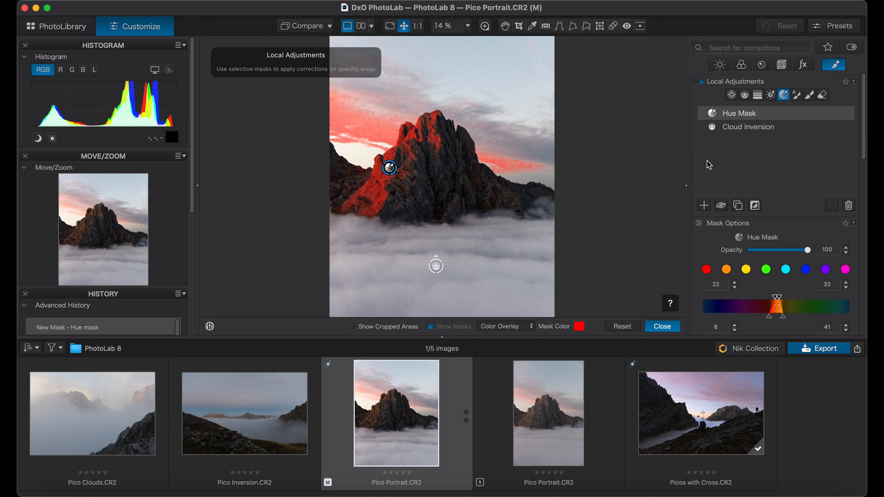
Set the Hue Mask's outer hue range limits to 4 and 55.
scroll(708, 161, "down", 5)
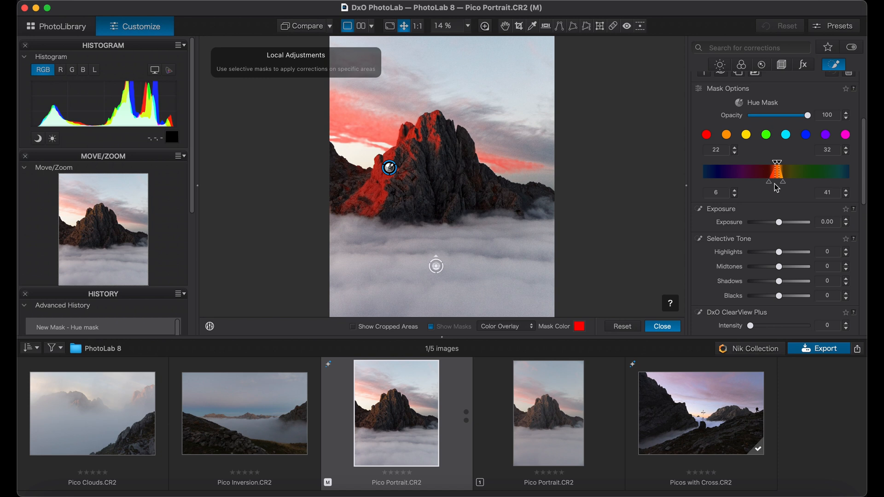
left_click_drag(785, 187, 802, 185)
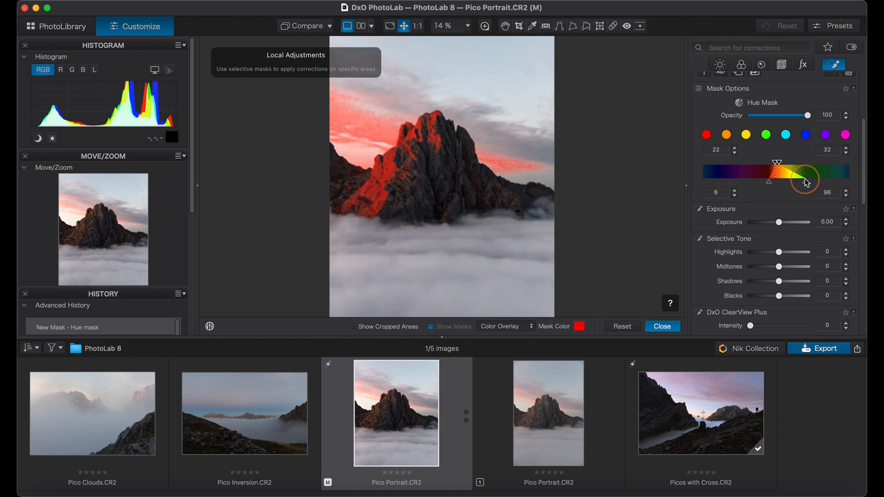
left_click_drag(803, 179, 768, 188)
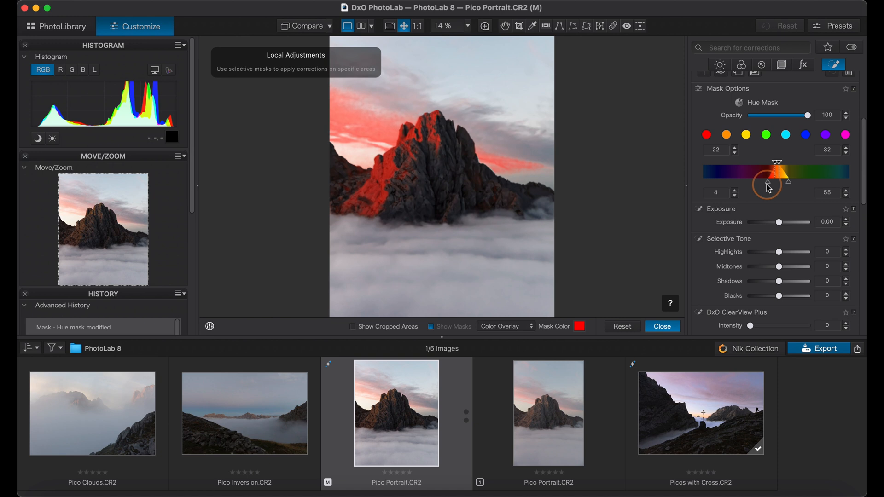
left_click_drag(767, 185, 767, 185)
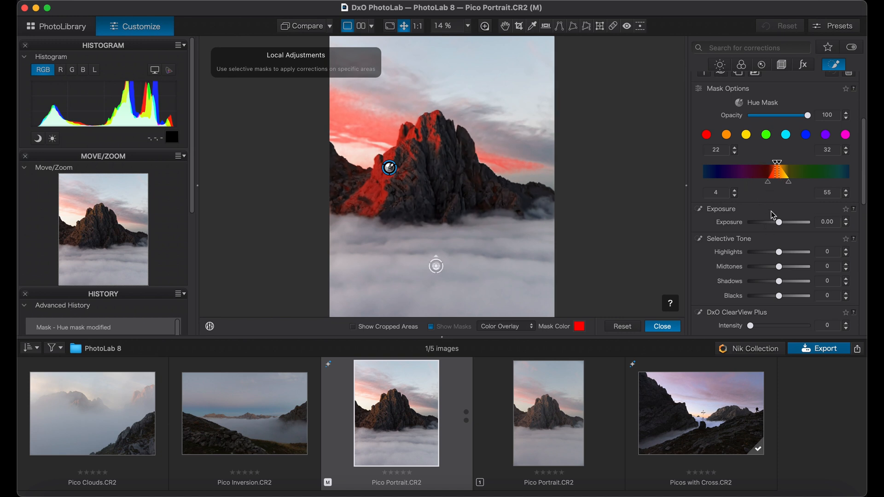
Set the Hue Mask's Exposure to -0.05 and keep its Opacity at 100.
scroll(771, 211, "up", 2)
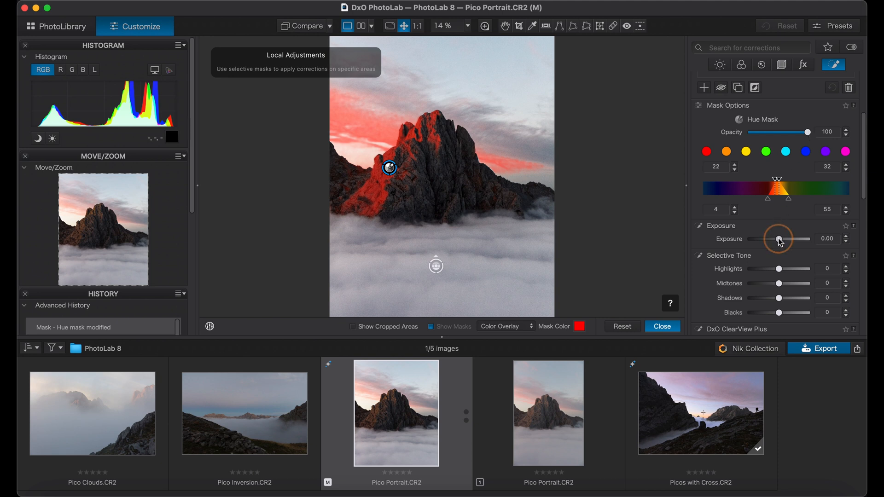
left_click_drag(780, 243, 786, 243)
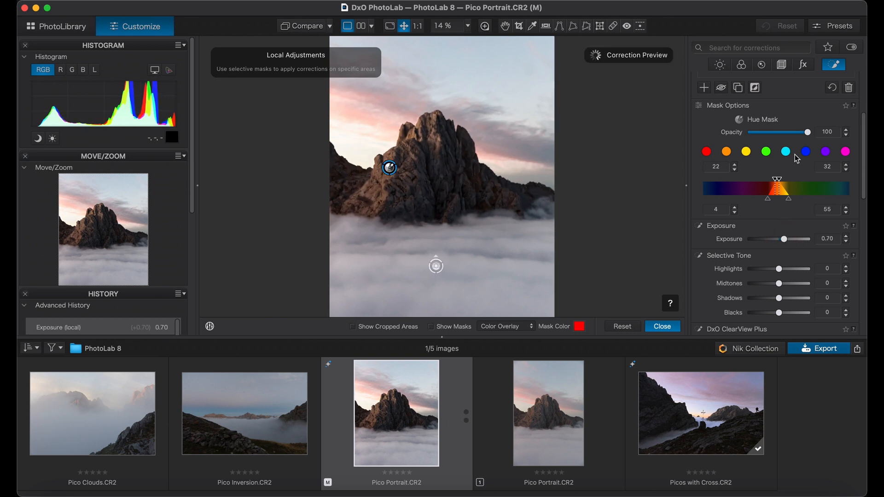
mouse_move(809, 133)
left_mouse_down()
mouse_move(785, 134)
mouse_move(809, 134)
left_mouse_up()
left_click(832, 132)
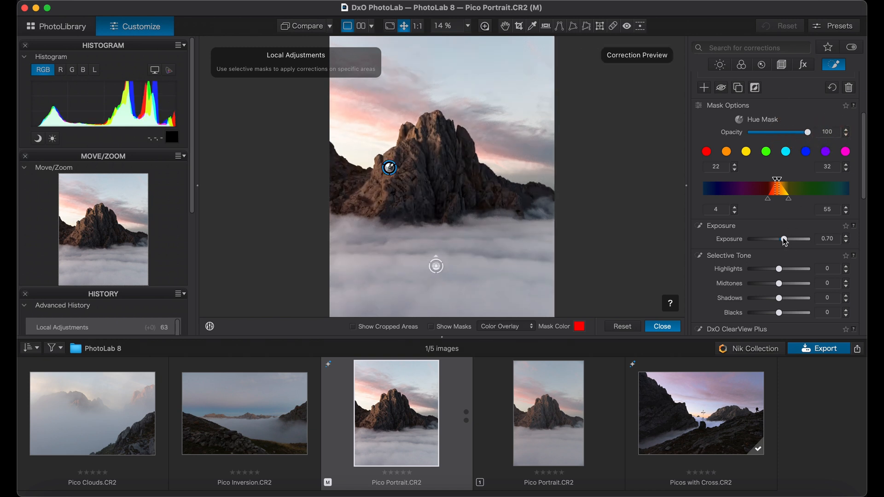
left_click_drag(785, 239, 781, 271)
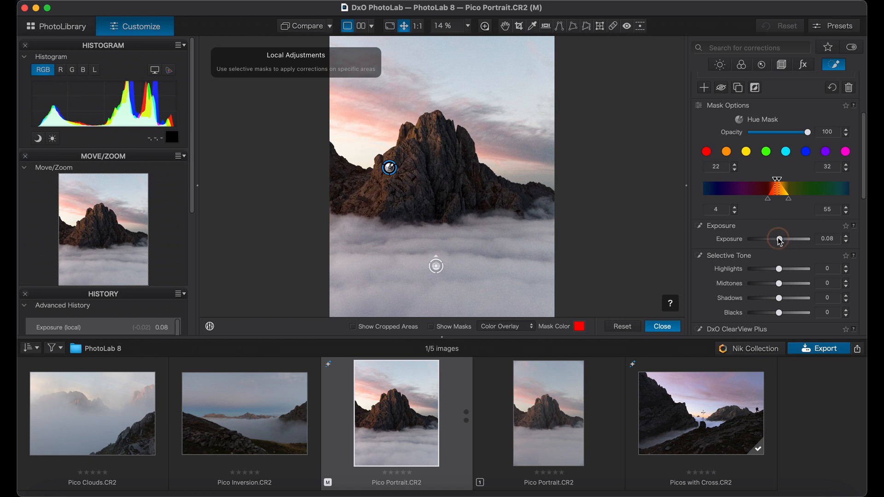
left_click_drag(779, 240, 778, 242)
Set the Hue Mask's local White Balance Temperature to 7195.
scroll(786, 239, "down", 5)
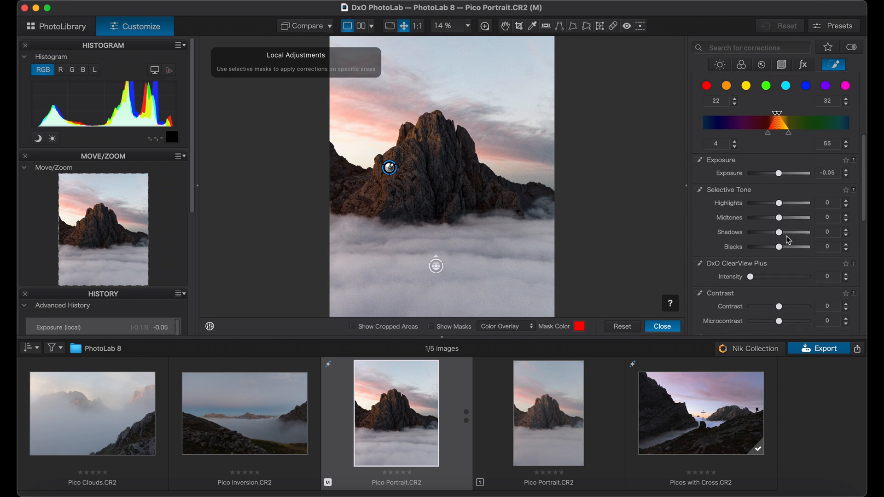
scroll(789, 240, "down", 2)
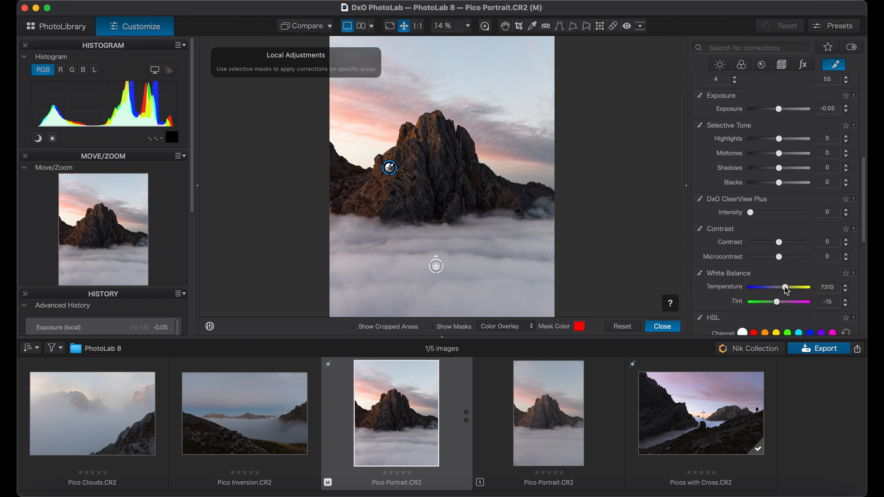
left_click(787, 290)
left_click_drag(787, 291, 787, 291)
Set the Hue Mask's Midtones to 8, Highlights to 10 and DxO ClearView Plus Intensity to 36.
left_click_drag(781, 157, 783, 157)
left_click_drag(780, 139, 784, 141)
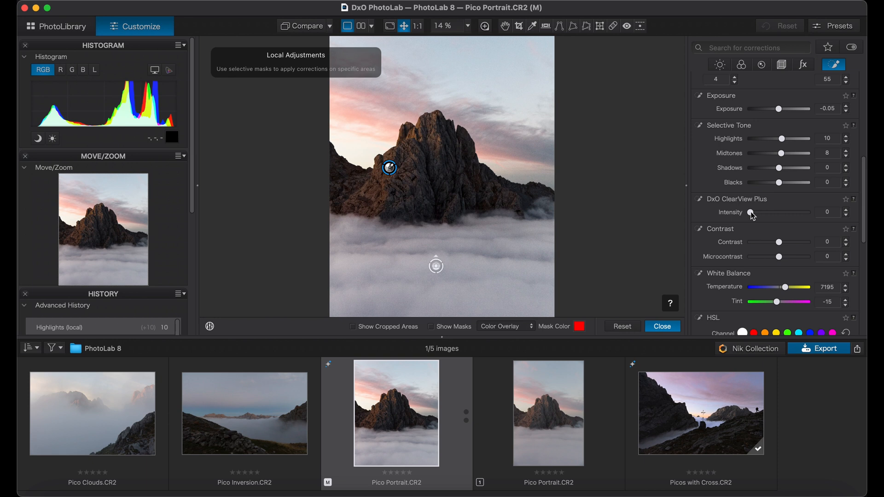
left_click_drag(751, 212, 773, 216)
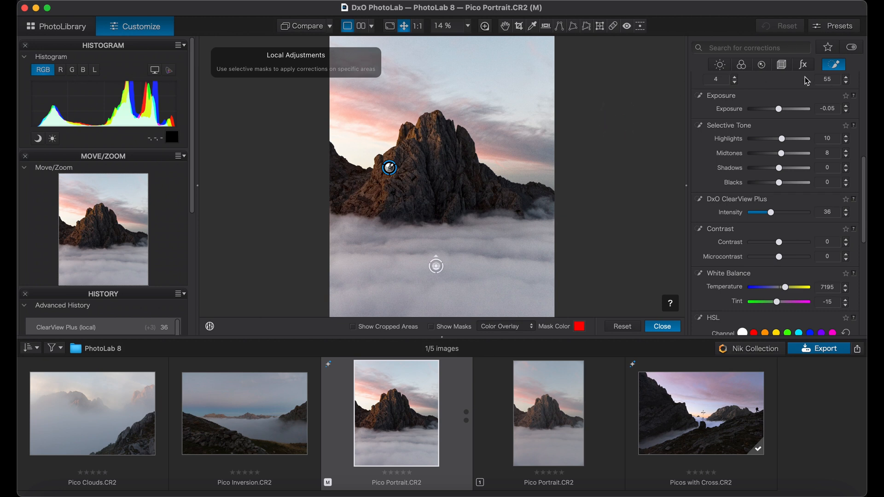
Toggle all local adjustments off and on to compare the photo with and without them.
scroll(778, 102, "up", 2)
scroll(778, 99, "up", 6)
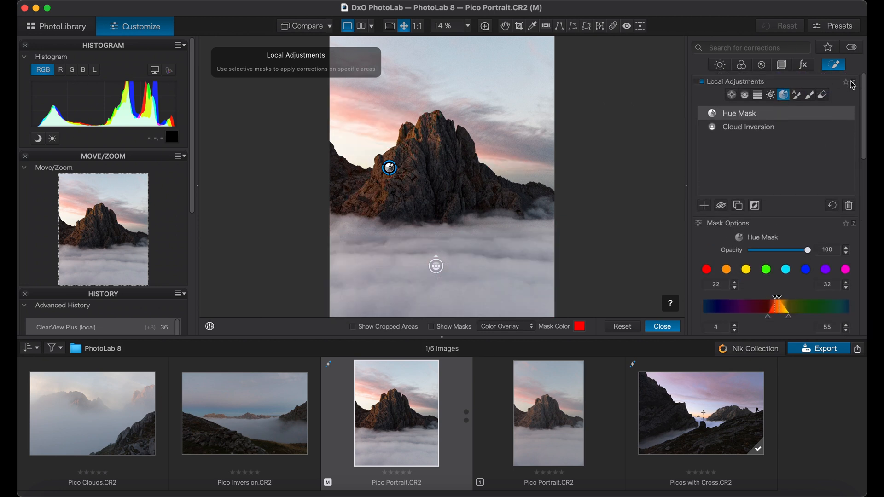
mouse_move(832, 123)
left_click(700, 82)
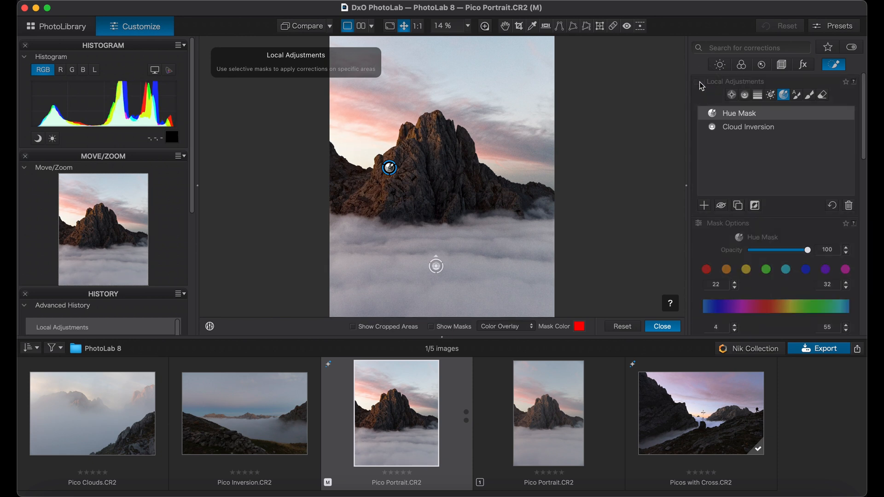
left_click(700, 81)
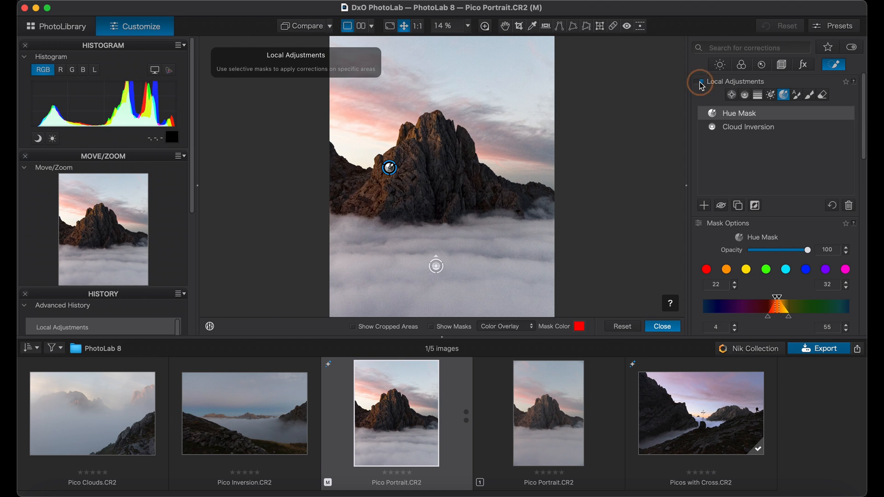
left_click(700, 81)
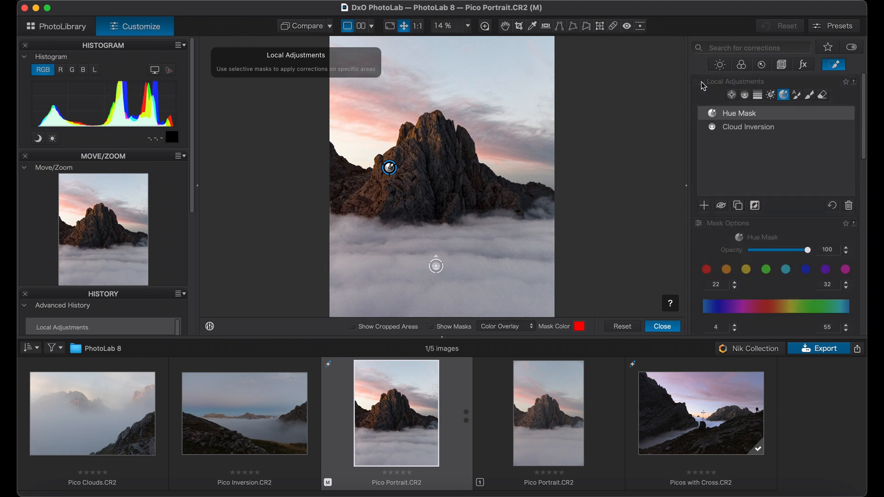
Close local adjustment editing and repeat the before/after comparison on the clean image, leaving the local adjustments enabled.
left_click(663, 326)
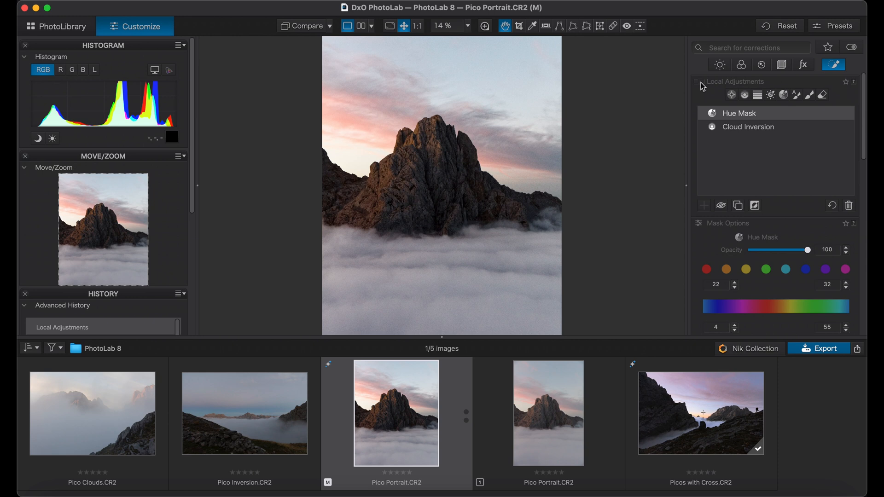
left_click(701, 82)
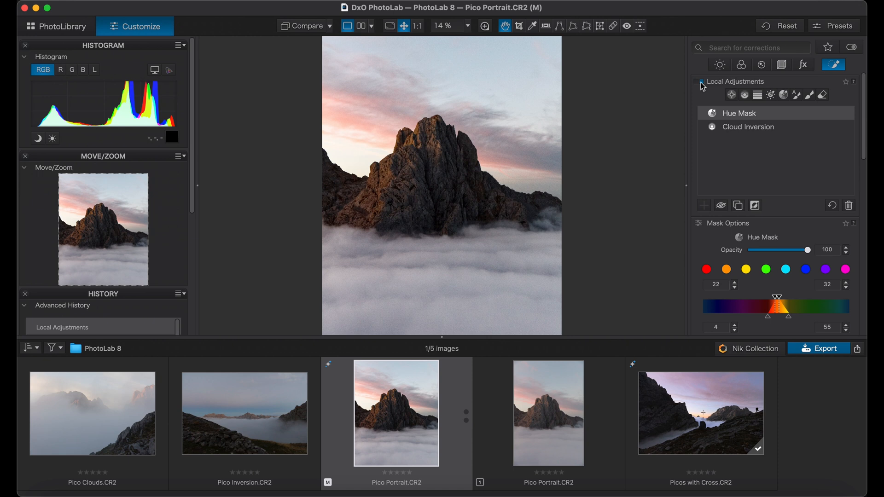
left_click(701, 82)
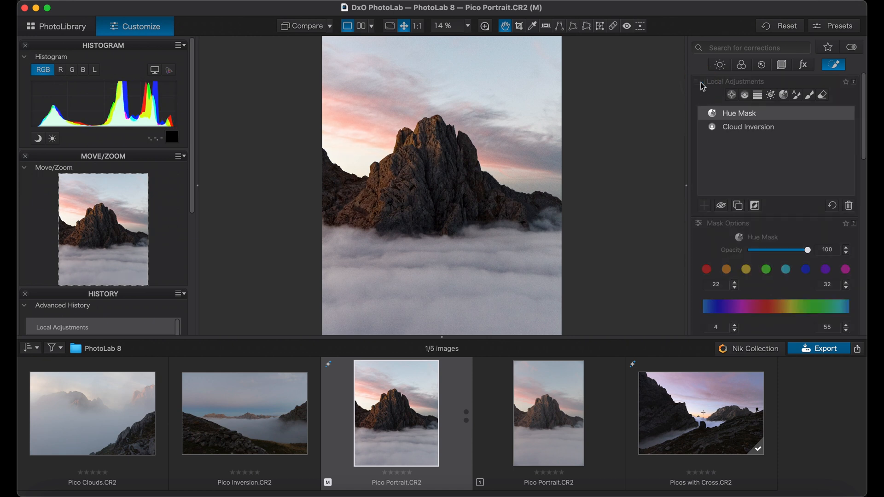
left_click(700, 82)
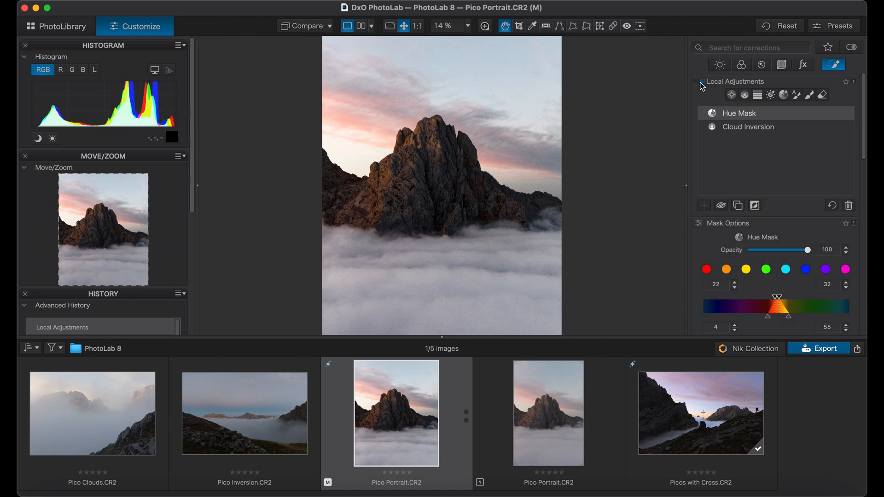
left_click(701, 82)
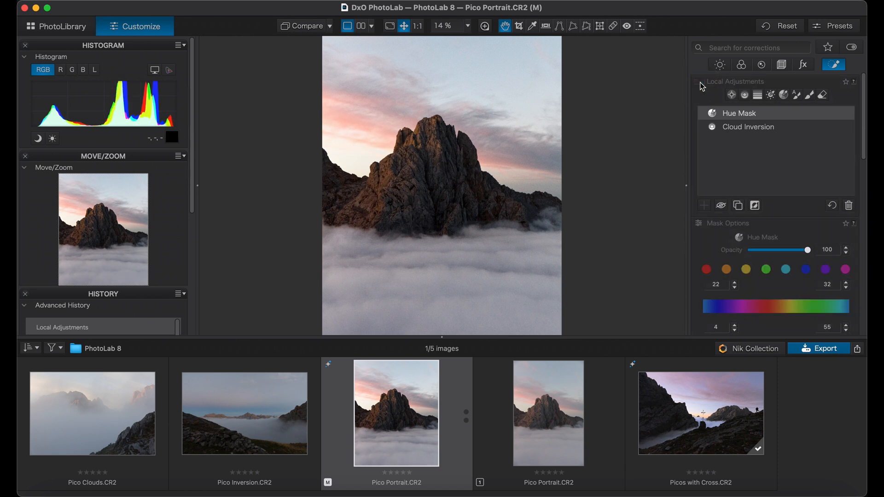
left_click(701, 82)
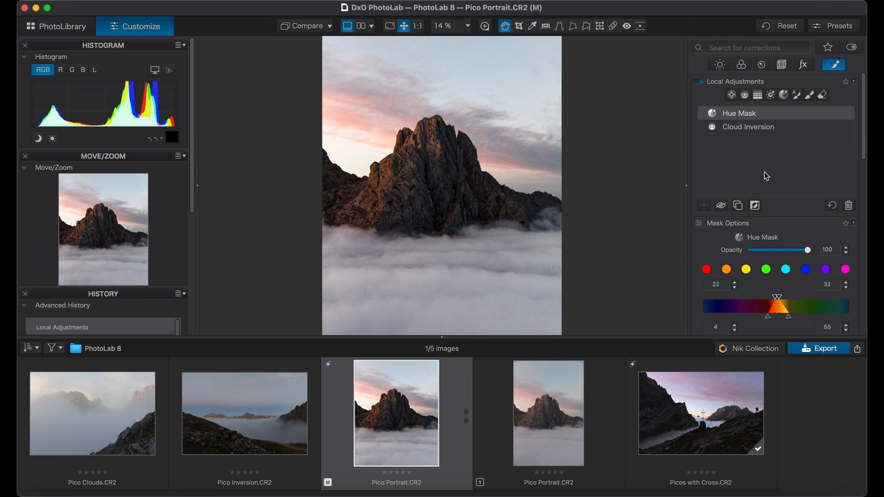
Examine the Hue Mask's local corrections through HSL and look at the global Basic Tools corrections.
scroll(788, 162, "down", 5)
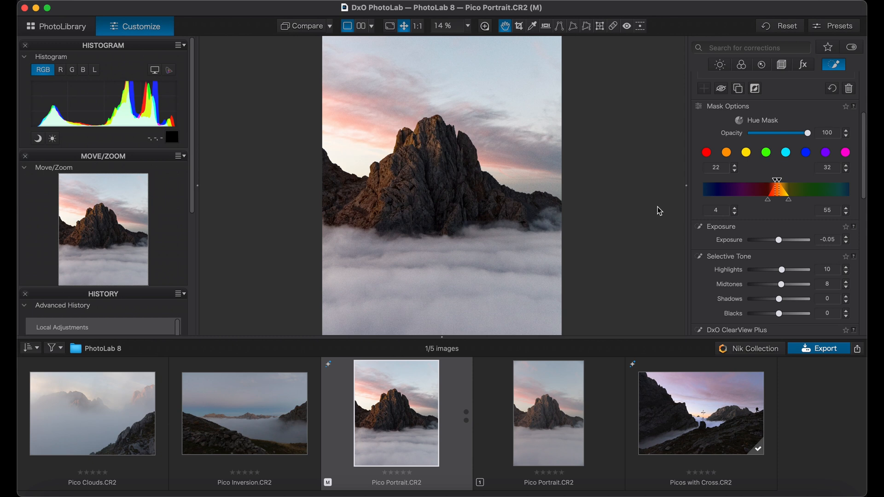
scroll(743, 240, "down", 5)
scroll(743, 240, "down", 5)
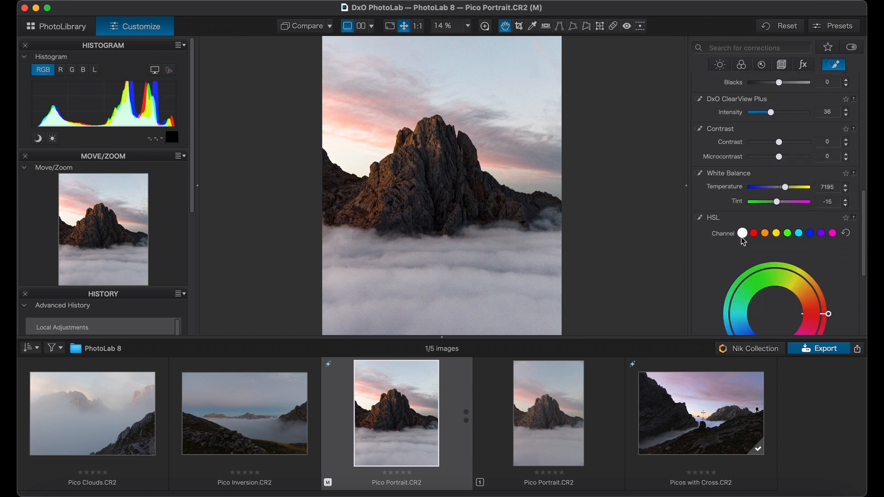
scroll(743, 239, "up", 3)
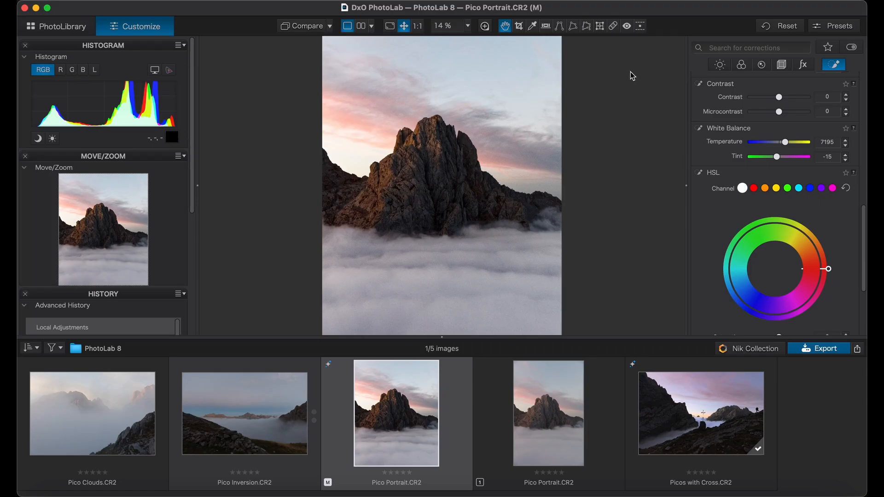
left_click(840, 68)
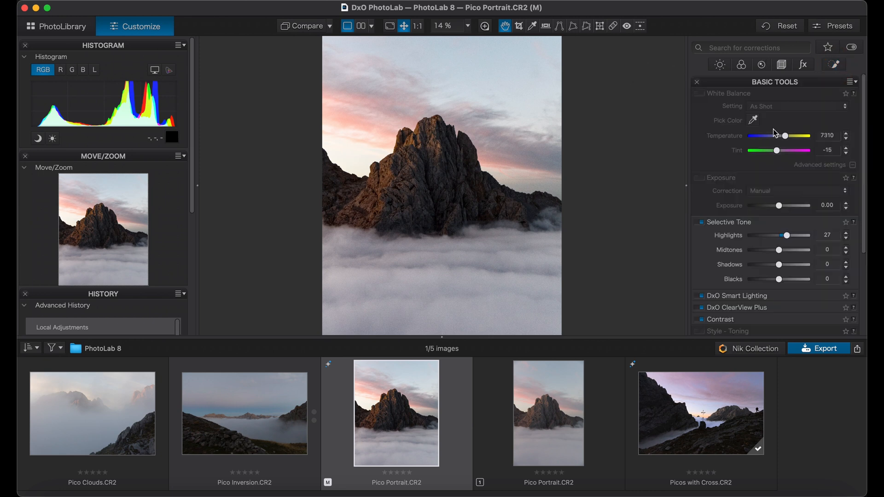
left_click(833, 66)
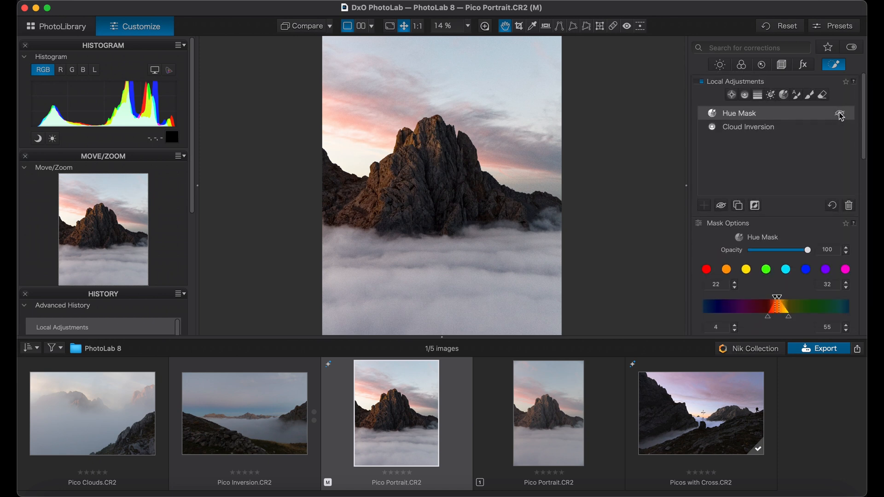
Disable the Hue Mask and create a Luminosity Mask sampled from the bright pink sky beside the peak.
left_click(840, 114)
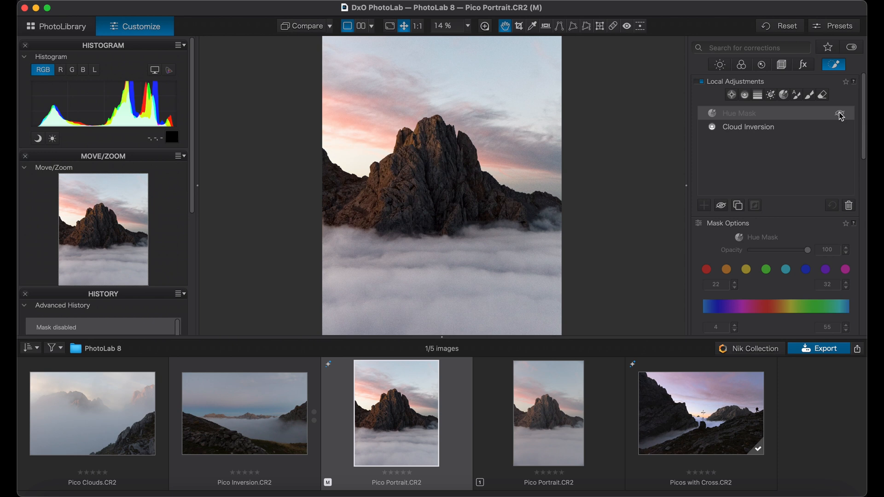
left_click(772, 96)
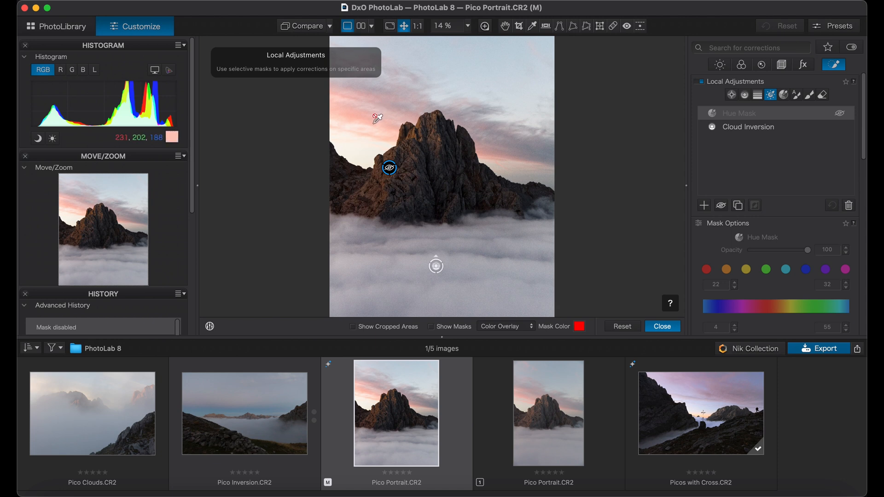
left_click(704, 206)
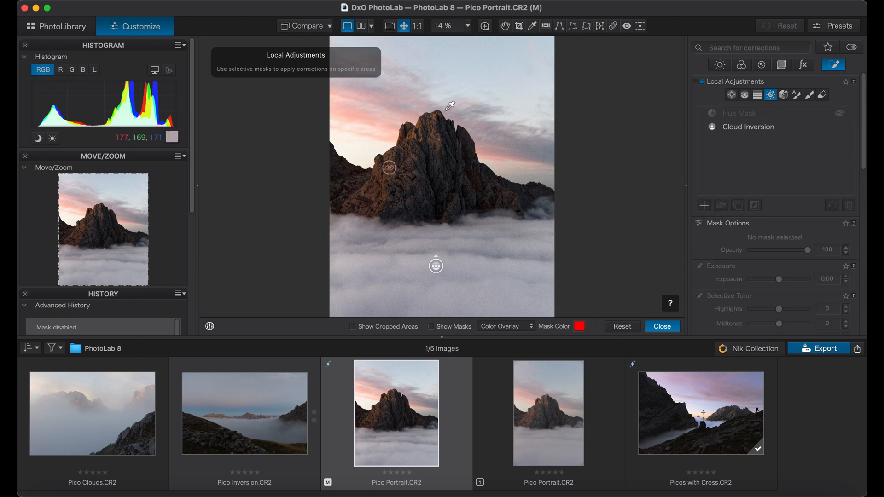
left_click(371, 118)
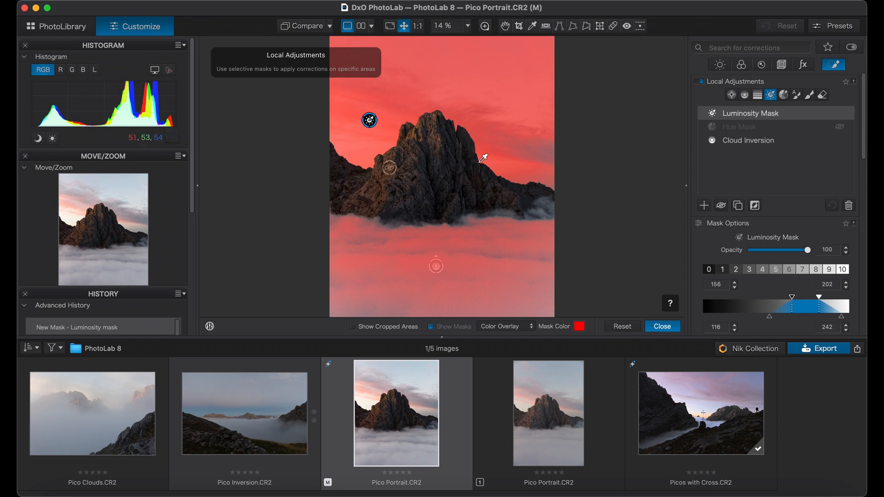
Examine the sky's Luminosity Mask in Black & White and return the mask display to Color Overlay.
left_click(530, 328)
left_click(504, 338)
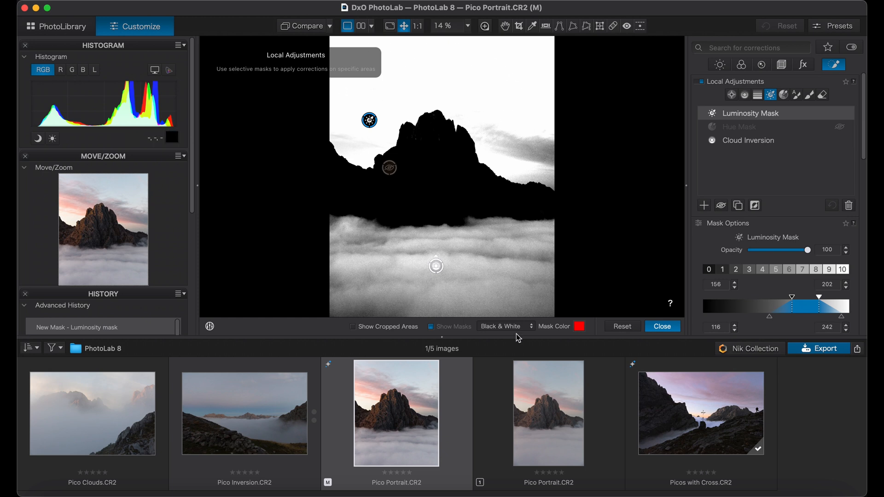
left_click(532, 328)
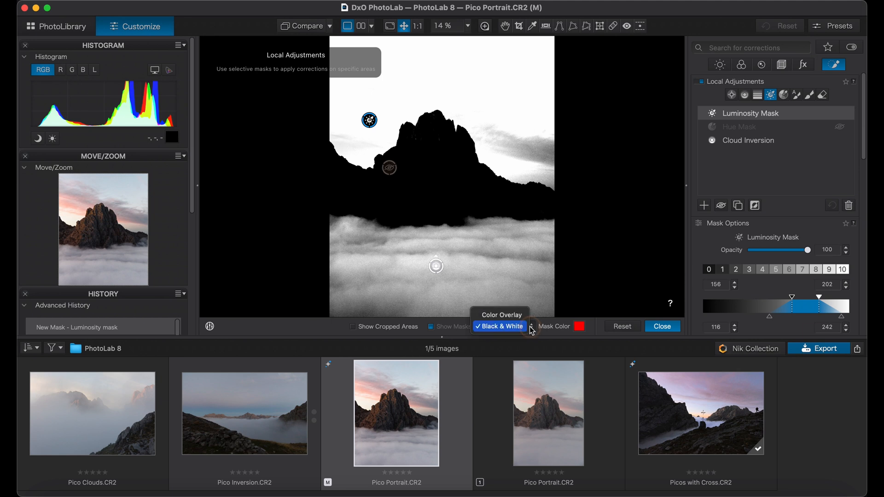
left_click(504, 312)
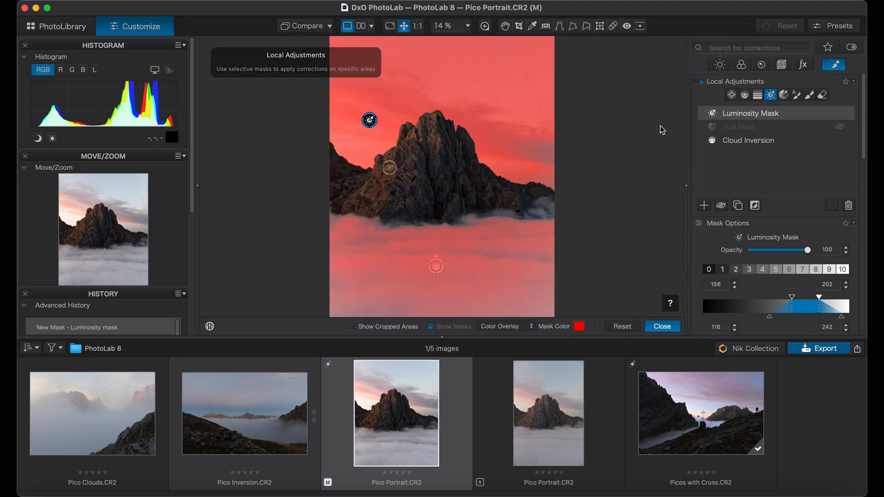
Replace the sky's Luminosity Mask with one sampled on the mountain's summit rock, displayed in Black & White.
key("BackSpace")
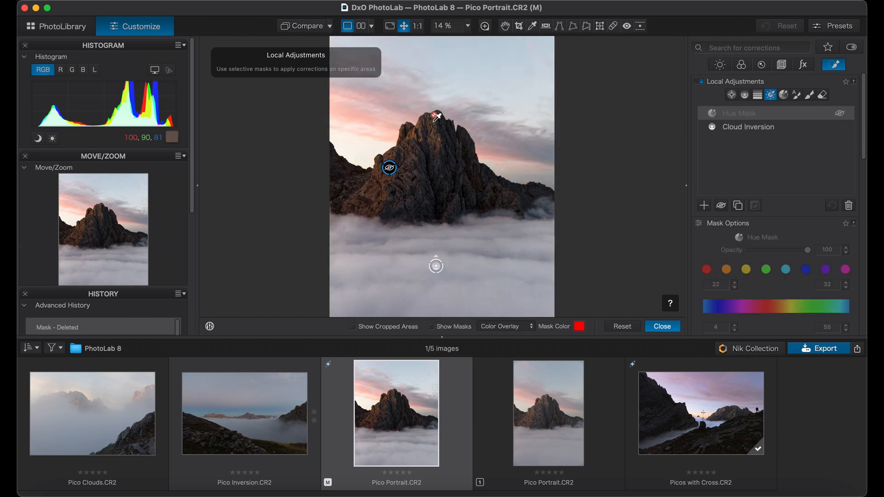
left_click(704, 206)
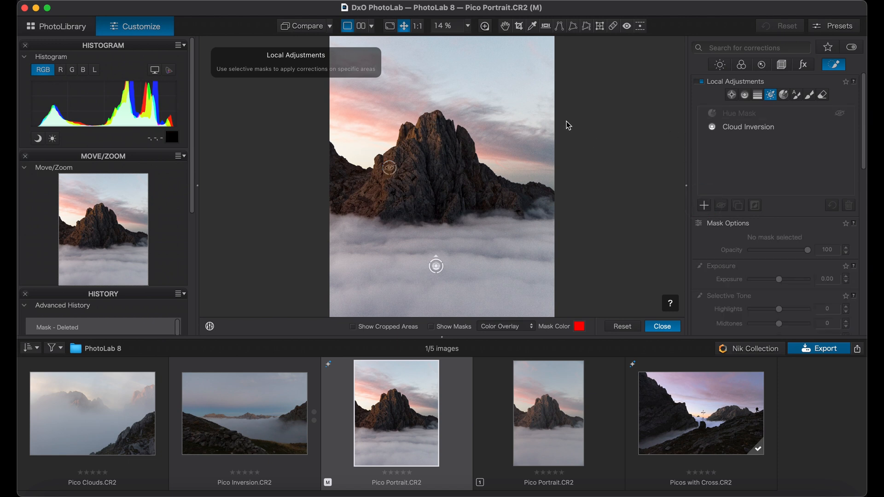
left_click(434, 121)
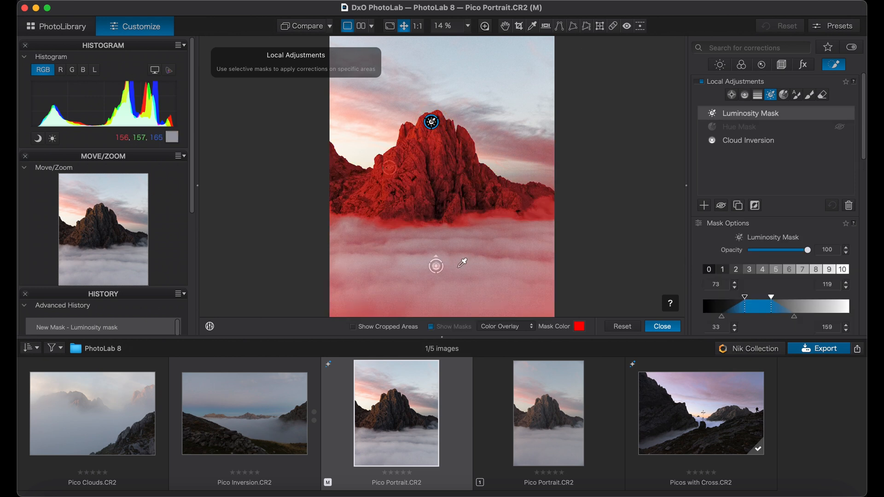
left_click(531, 330)
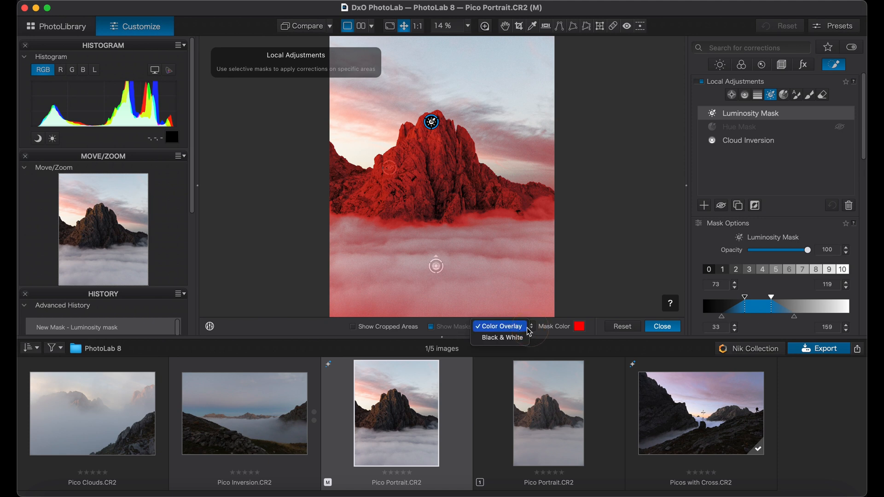
left_click(510, 339)
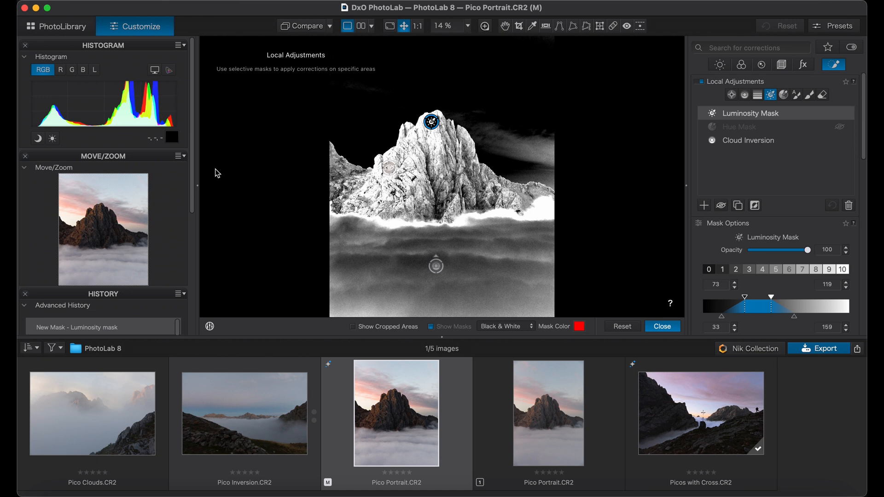
Delete the summit's Luminosity Mask and re-enable the Hue Mask, keeping the mask display on Black & White.
left_click(805, 118)
key("Delete")
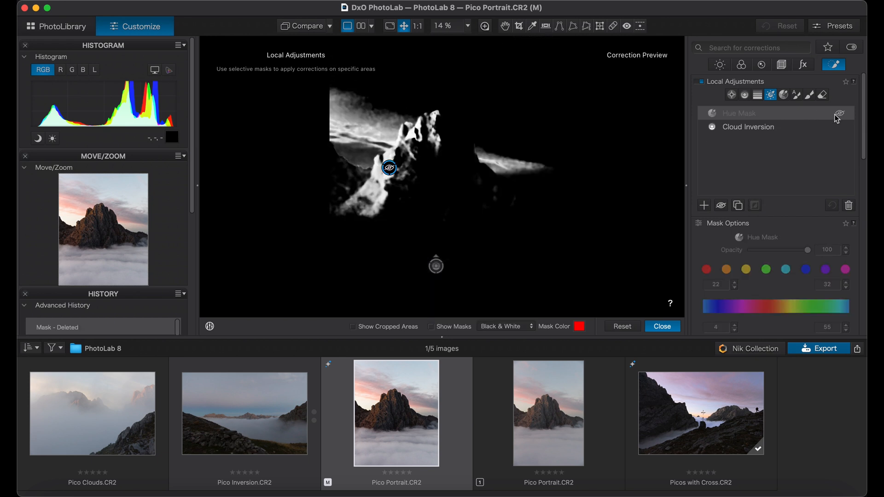
left_click(841, 114)
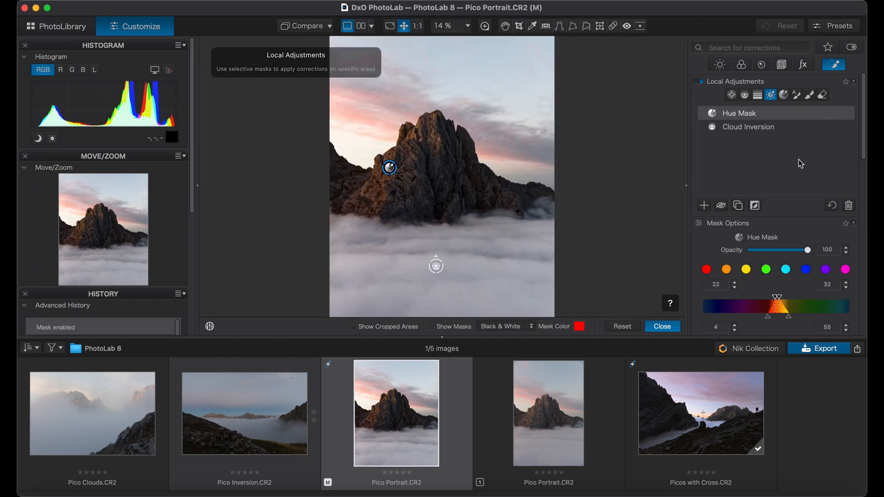
left_click(532, 326)
left_click(517, 326)
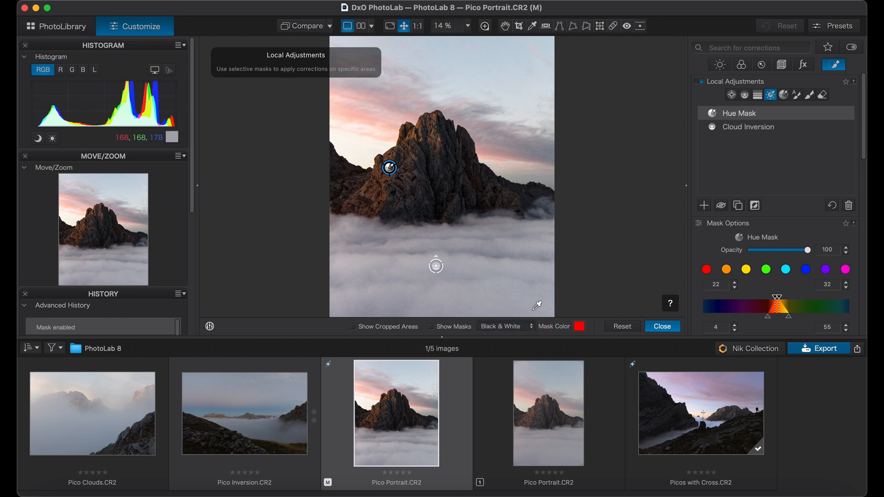